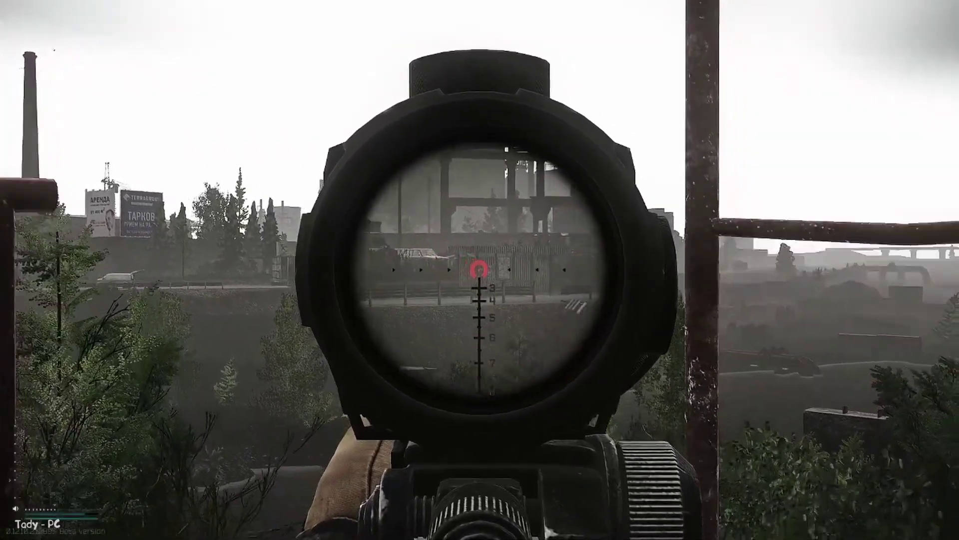
{"action": "right_click", "coordinate": [480, 270]}
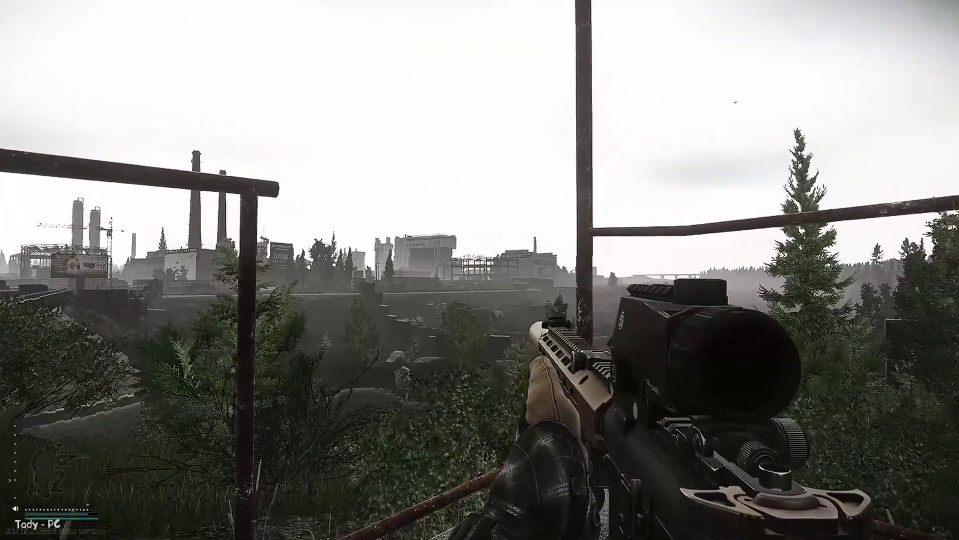
{"action": "right_click", "coordinate": [480, 270]}
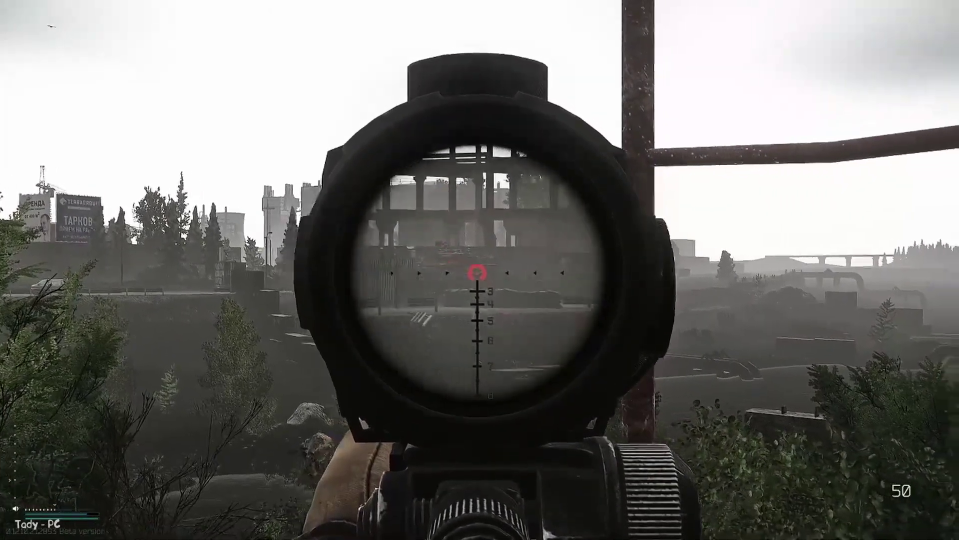
{"action": "key", "text": "b"}
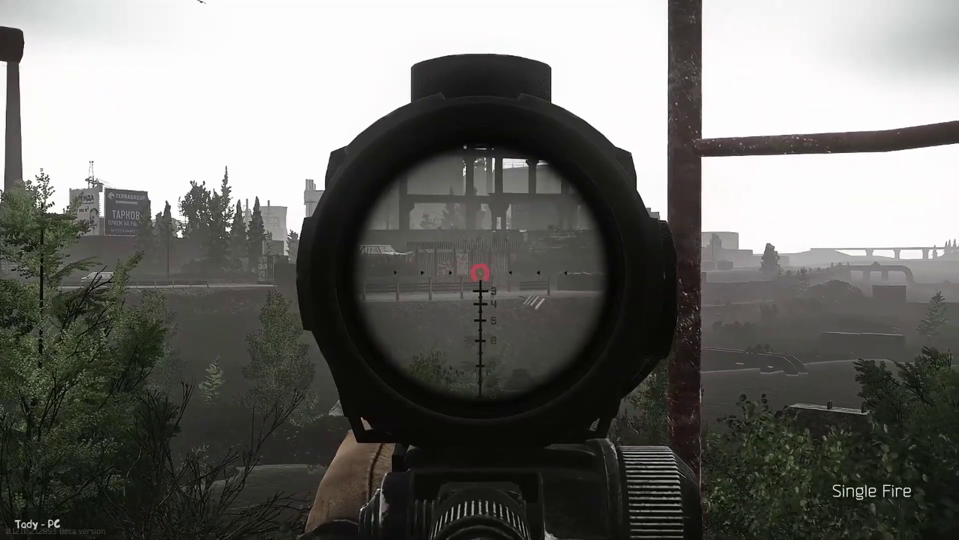
{"action": "right_click", "coordinate": [480, 270]}
{"action": "key", "text": "w"}
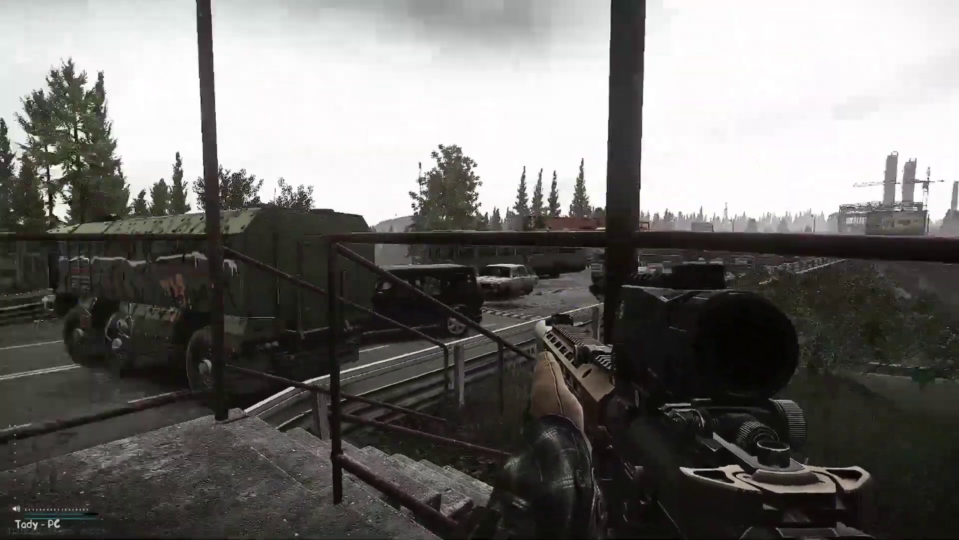
{"action": "key", "text": "w"}
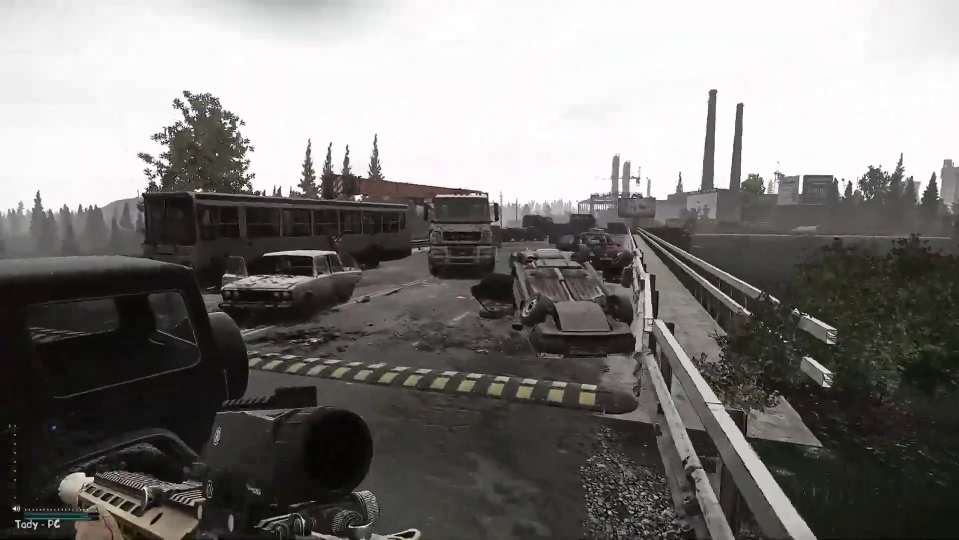
{"action": "key", "text": "w"}
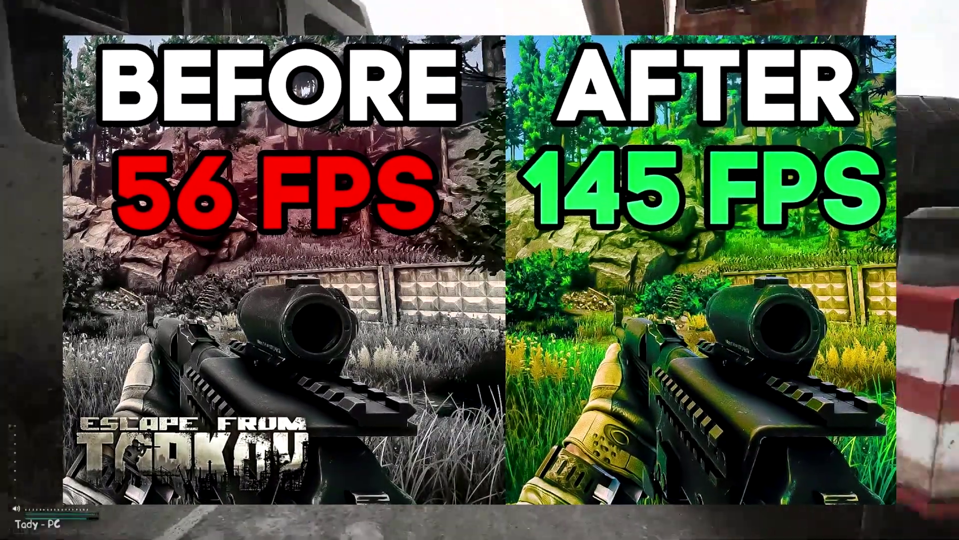
{"action": "key", "text": "w"}
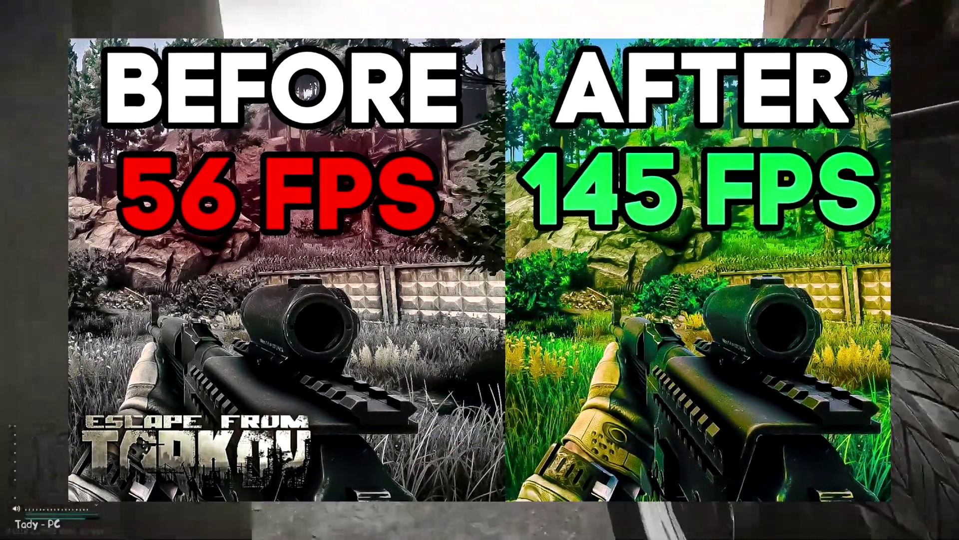
{"action": "key", "text": "w"}
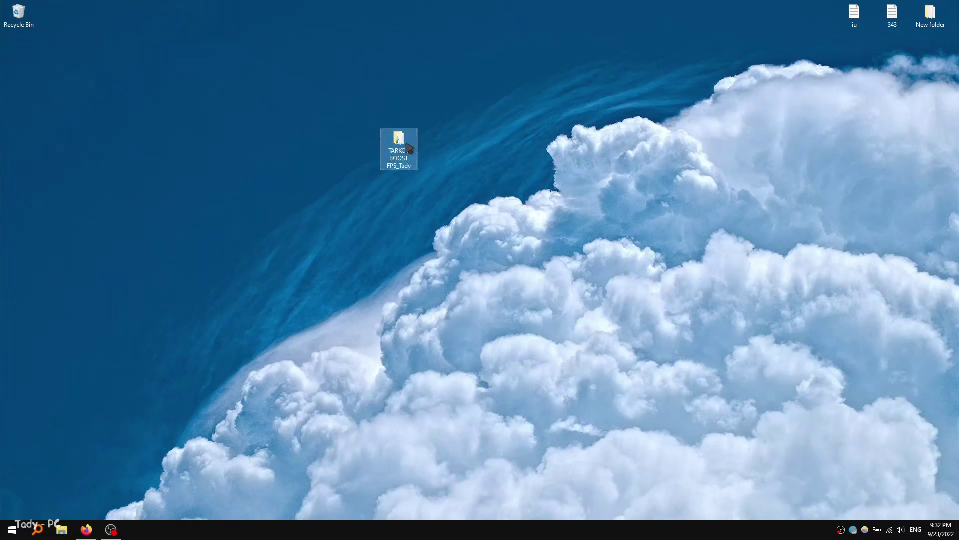
Open the TARKOV BOOST FPS_Tady folder and add the registry file that disables telemetry and unnecessary processes to the registry
{"action": "double_click", "coordinate": [407, 146]}
{"action": "left_click_drag", "start_coordinate": [439, 278], "coordinate": [383, 184]}
{"action": "left_click", "coordinate": [385, 225]}
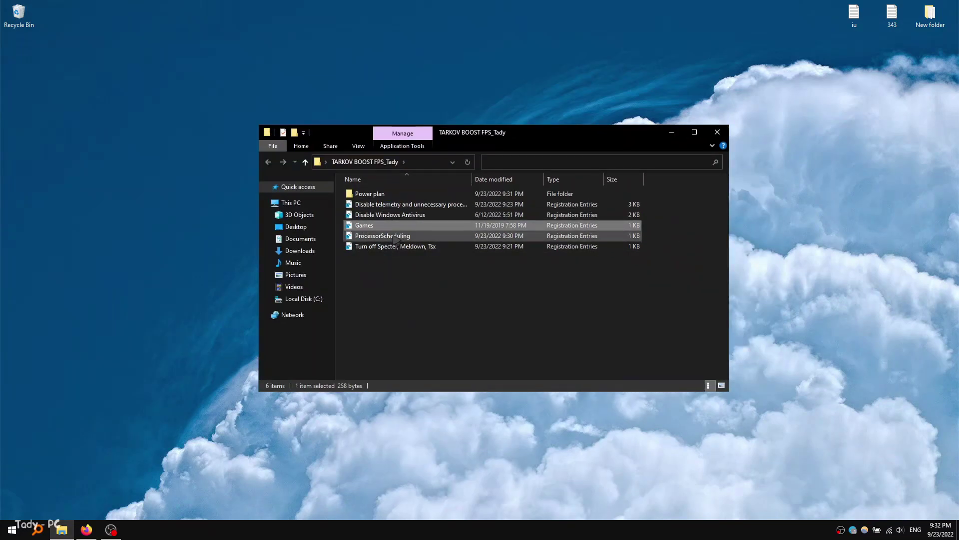
{"action": "left_click", "coordinate": [384, 205]}
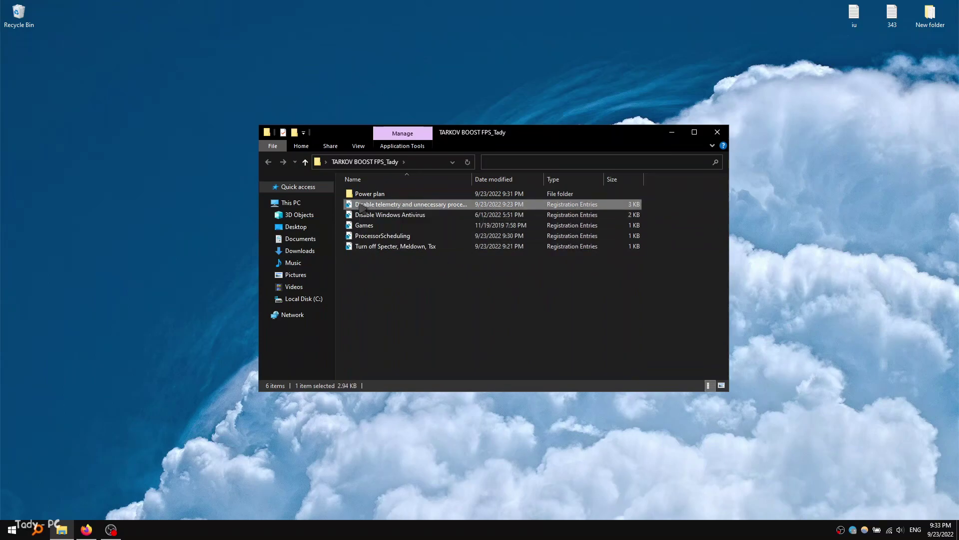
{"action": "double_click", "coordinate": [360, 206]}
{"action": "left_click", "coordinate": [555, 280]}
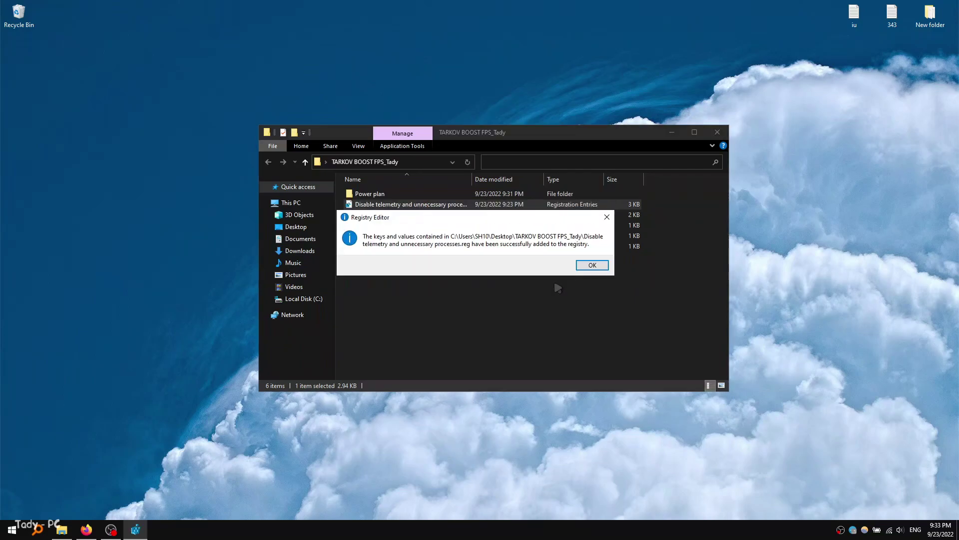
{"action": "left_click", "coordinate": [592, 265]}
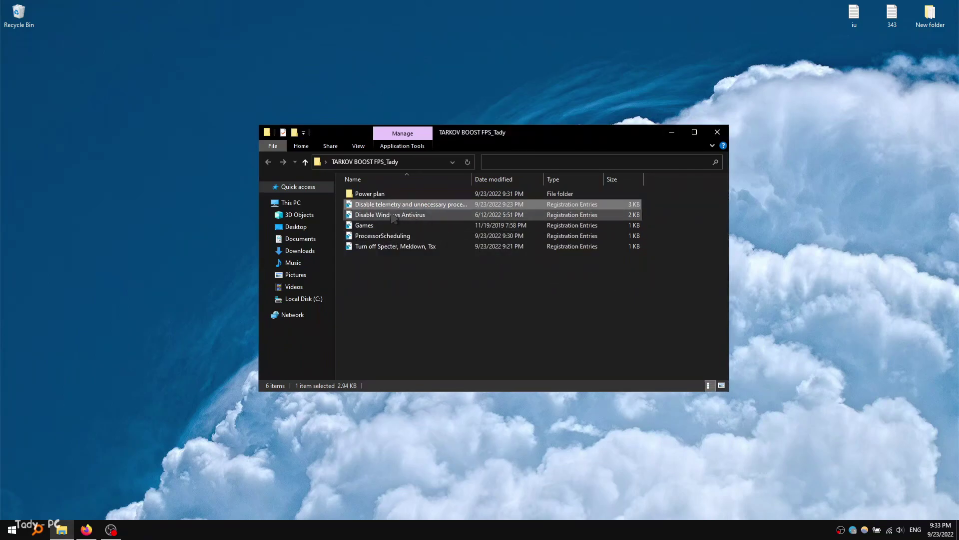
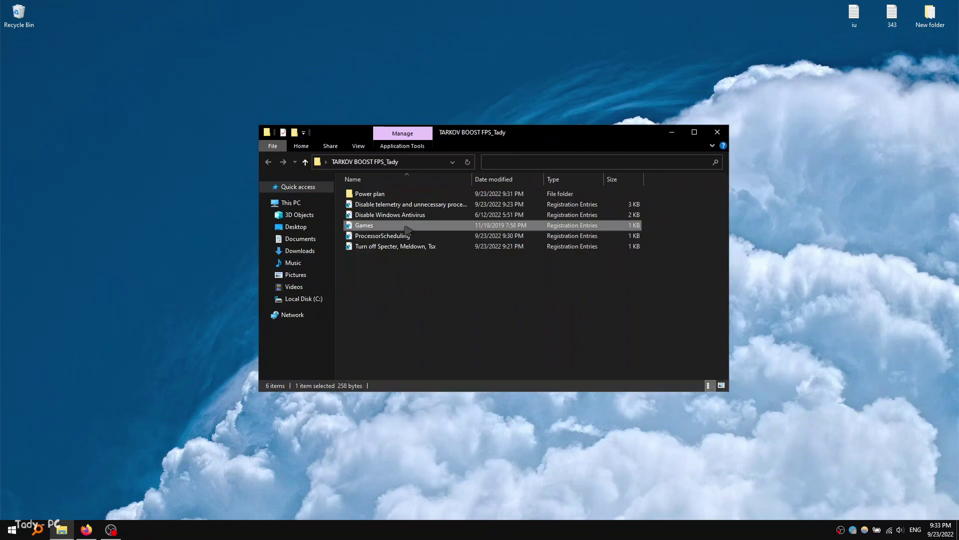
Add the Games and ProcessorScheduling registry files to the registry, accepting the changes for both
{"action": "double_click", "coordinate": [384, 228]}
{"action": "left_click", "coordinate": [565, 275]}
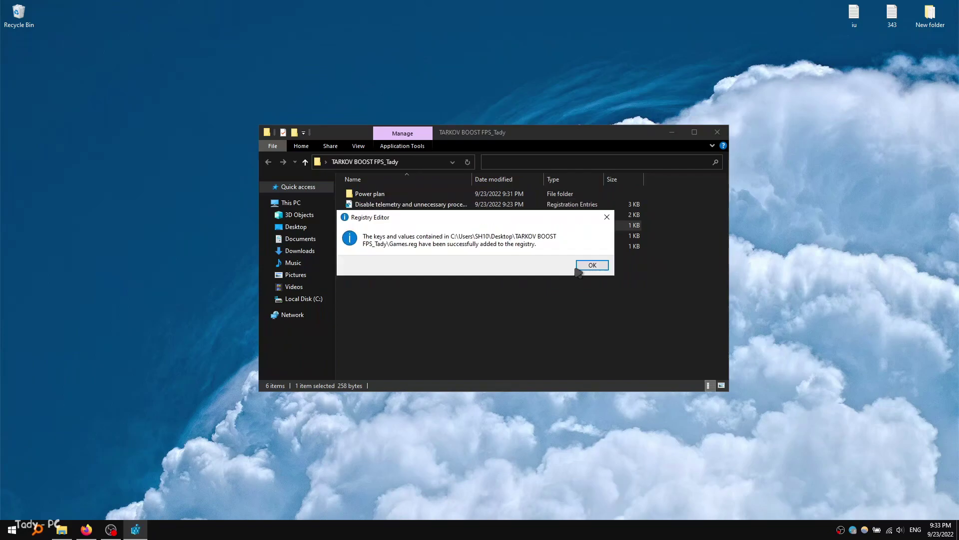
{"action": "left_click", "coordinate": [593, 266]}
{"action": "left_click", "coordinate": [377, 237]}
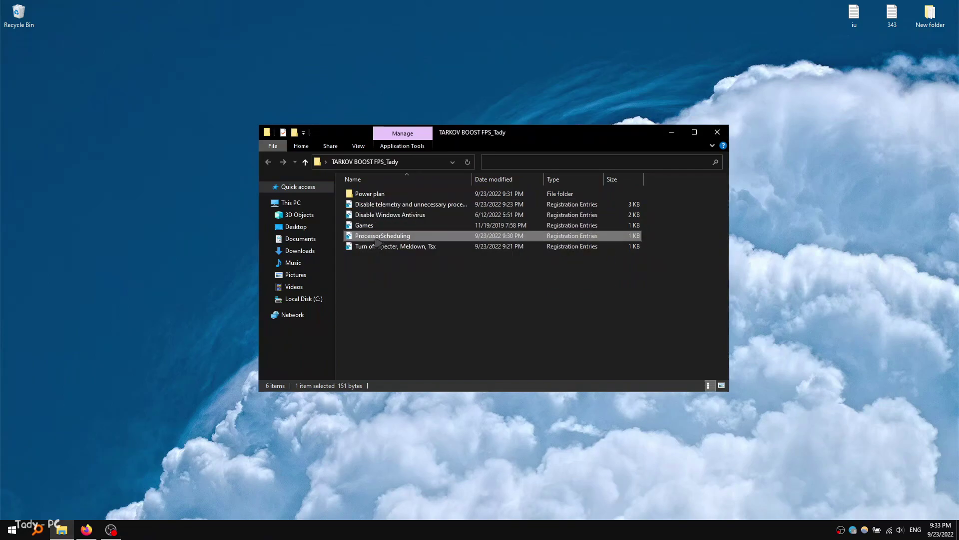
{"action": "double_click", "coordinate": [382, 237]}
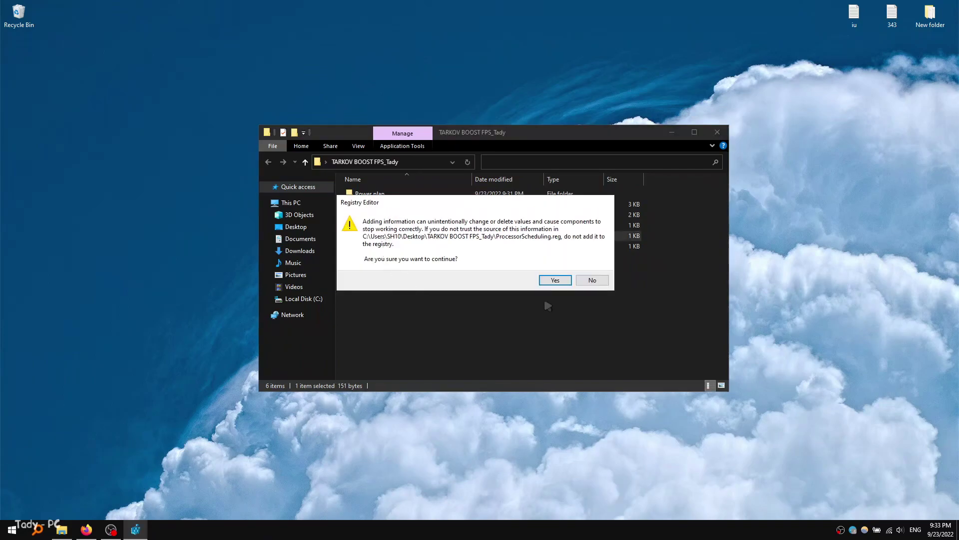
{"action": "left_click", "coordinate": [556, 280]}
{"action": "left_click", "coordinate": [592, 267]}
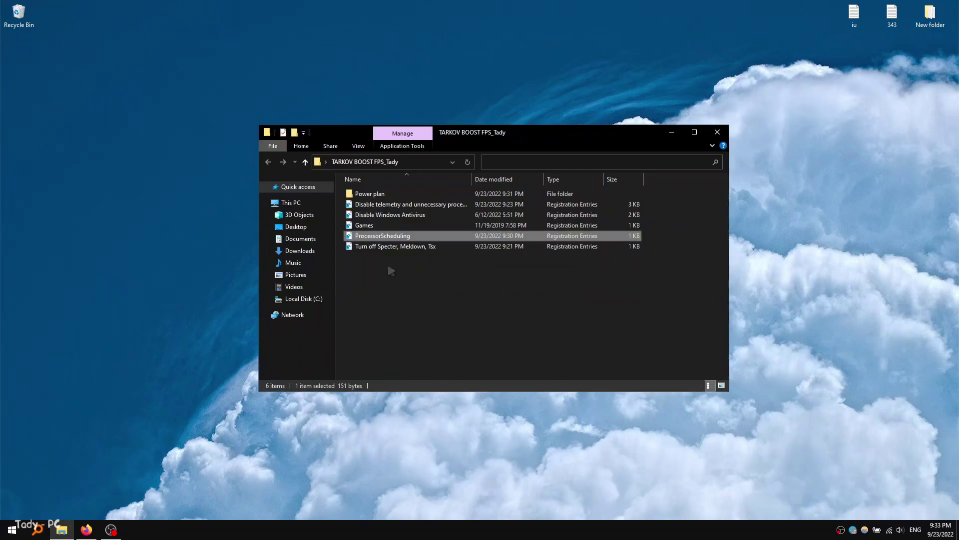
Add the "Turn off Specter, Meldown, Tsx" registry file to the registry
{"action": "left_click", "coordinate": [391, 247]}
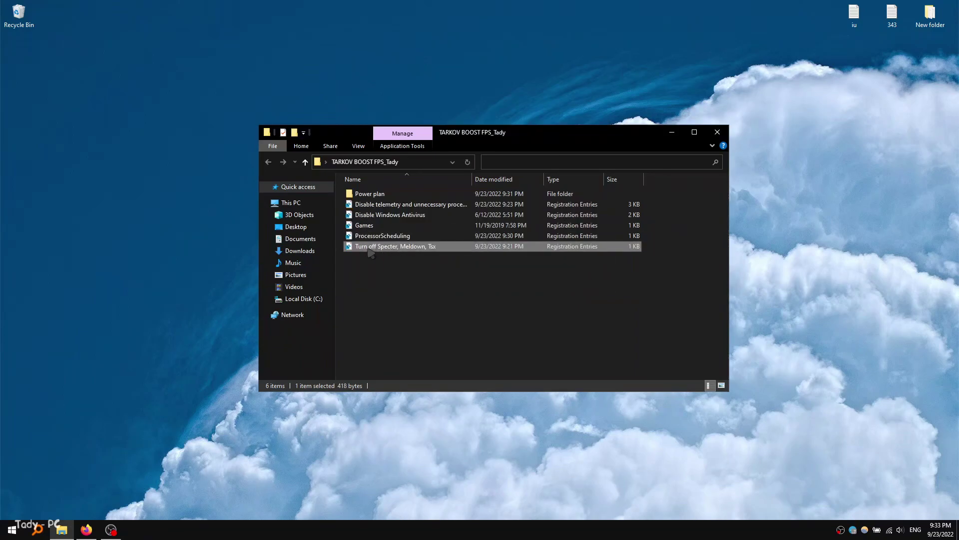
{"action": "double_click", "coordinate": [370, 248]}
{"action": "left_click", "coordinate": [568, 283]}
{"action": "left_click", "coordinate": [592, 266]}
{"action": "left_click_drag", "start_coordinate": [375, 271], "coordinate": [395, 204]}
{"action": "left_click", "coordinate": [394, 203]}
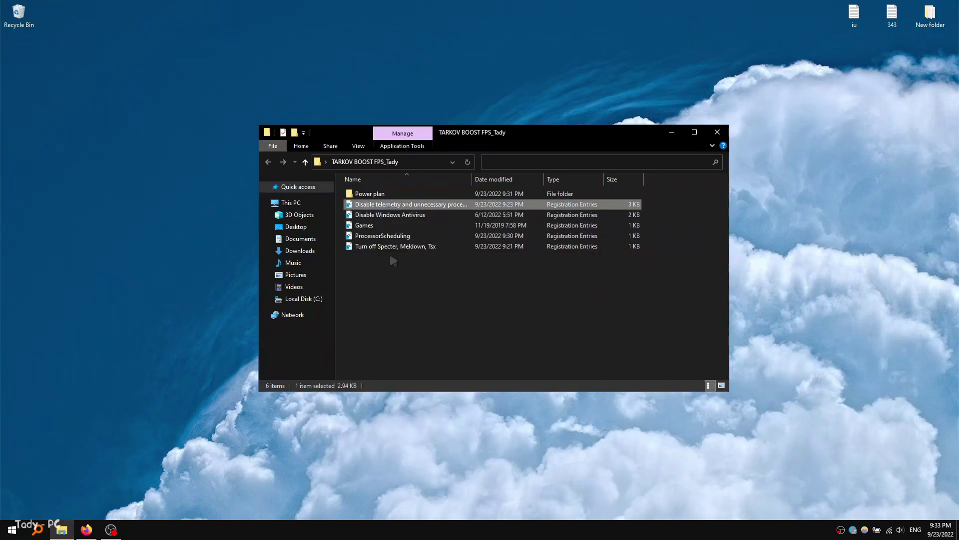
Open the Power plan folder and add the "1. Open pow files!" registry file to the registry
{"action": "left_click", "coordinate": [360, 194]}
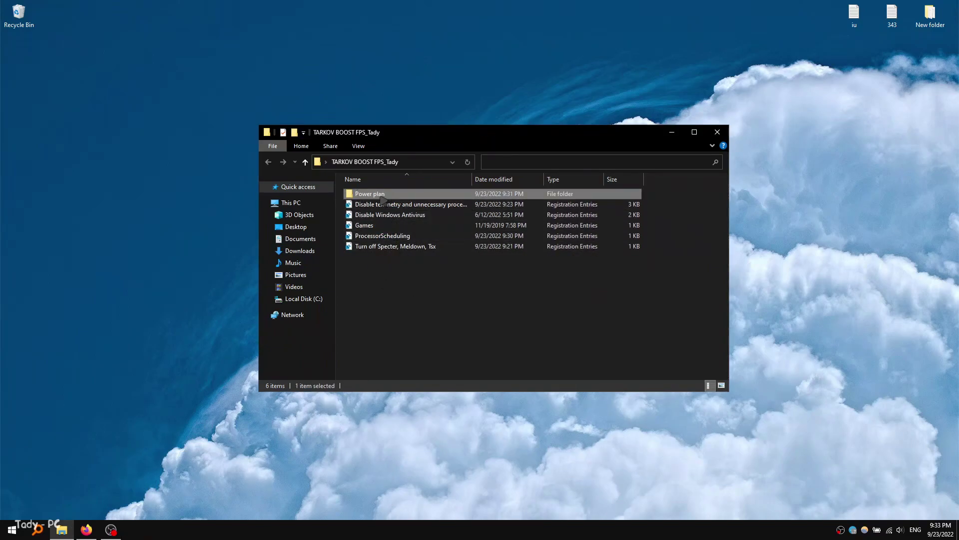
{"action": "double_click", "coordinate": [381, 196]}
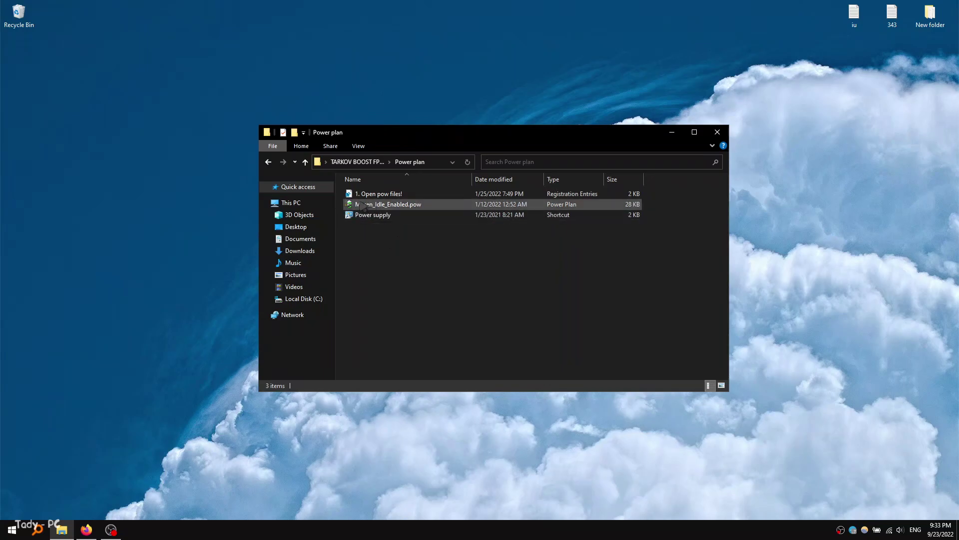
{"action": "left_click", "coordinate": [385, 195]}
{"action": "double_click", "coordinate": [396, 195]}
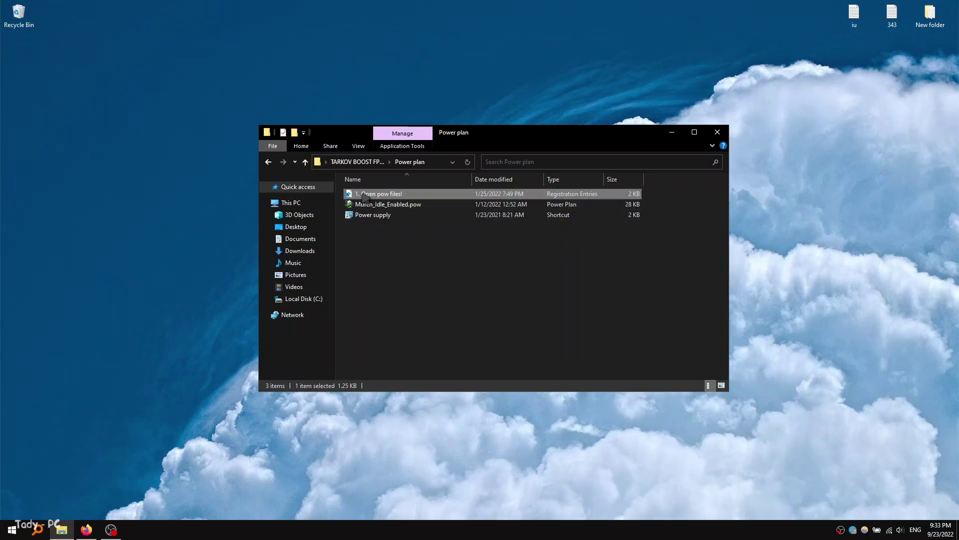
{"action": "left_click", "coordinate": [556, 279]}
{"action": "left_click", "coordinate": [591, 263]}
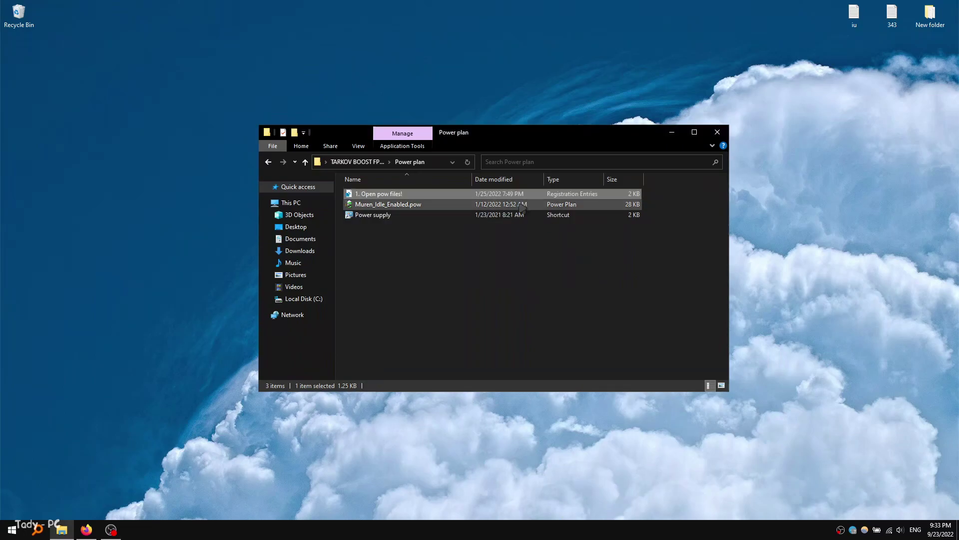
Import the Muren_Idle_Enabled.pow power plan and activate Muren's Low Latency from the additional plans in Power Options
{"action": "right_click", "coordinate": [368, 206]}
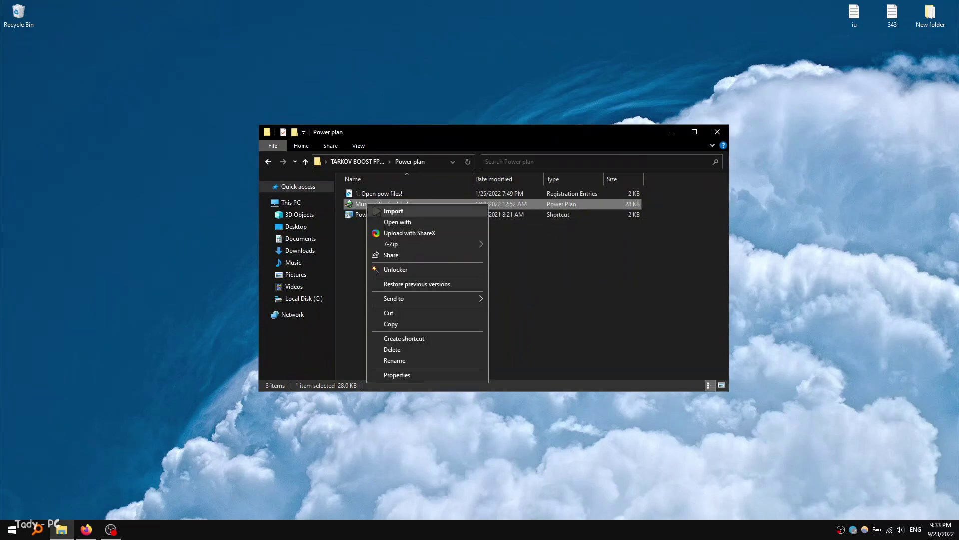
{"action": "left_click", "coordinate": [409, 210]}
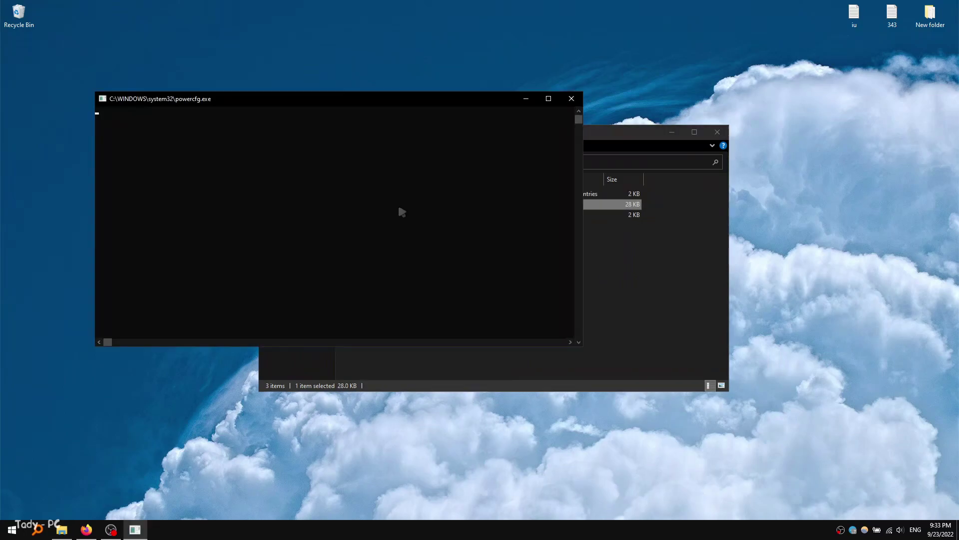
{"action": "left_click", "coordinate": [368, 218]}
{"action": "double_click", "coordinate": [370, 215]}
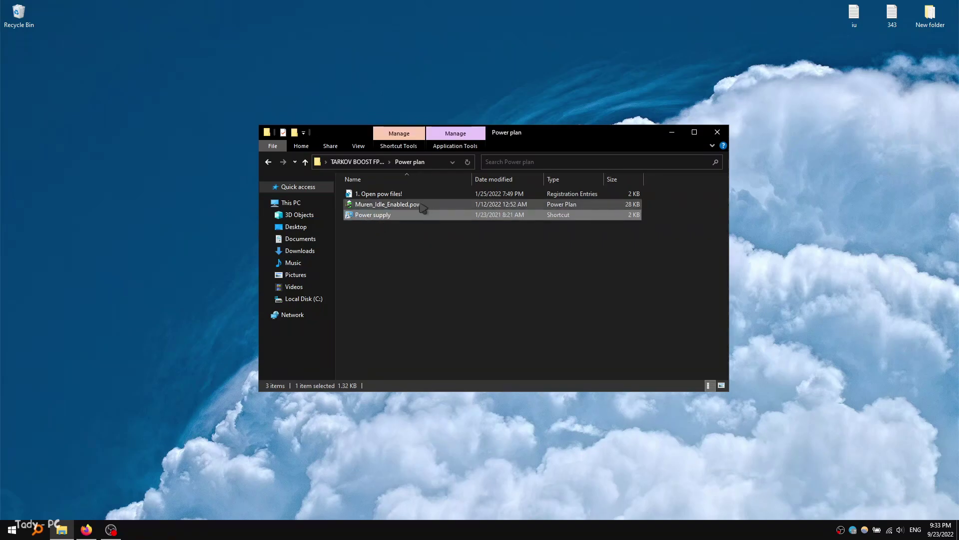
{"action": "left_click_drag", "start_coordinate": [437, 117], "coordinate": [395, 116]}
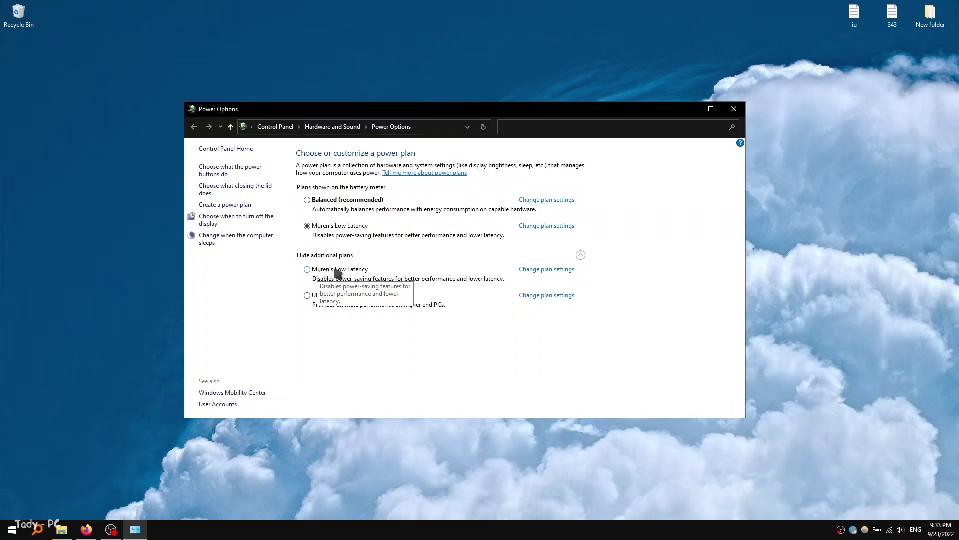
{"action": "left_click", "coordinate": [319, 271]}
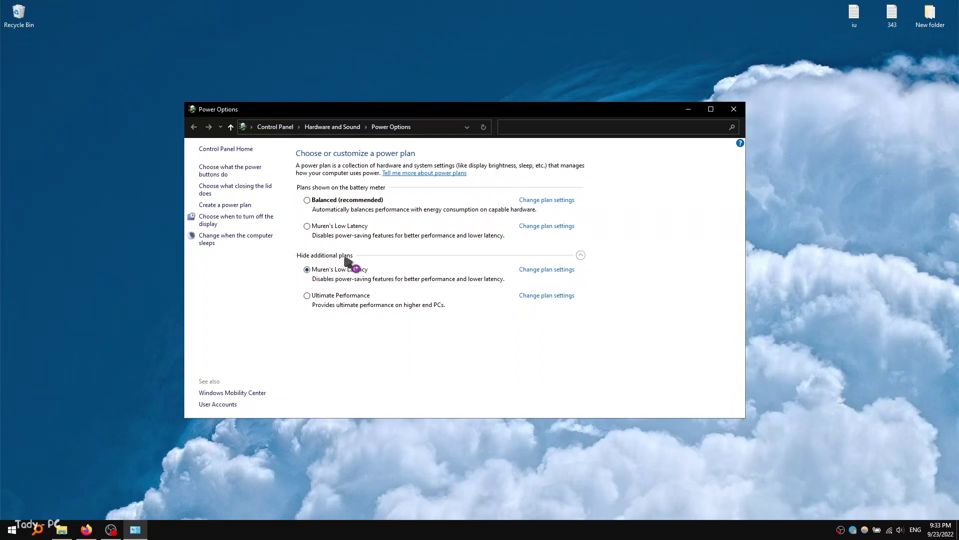
Check the plan settings of Muren's Low Latency, and close Power Options and the boost folder
{"action": "left_click", "coordinate": [536, 272]}
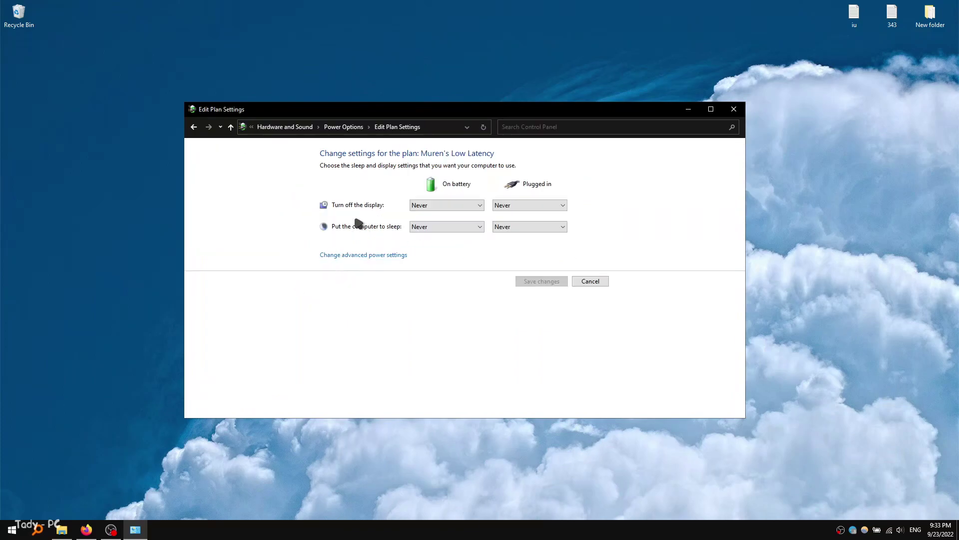
{"action": "left_click", "coordinate": [193, 127]}
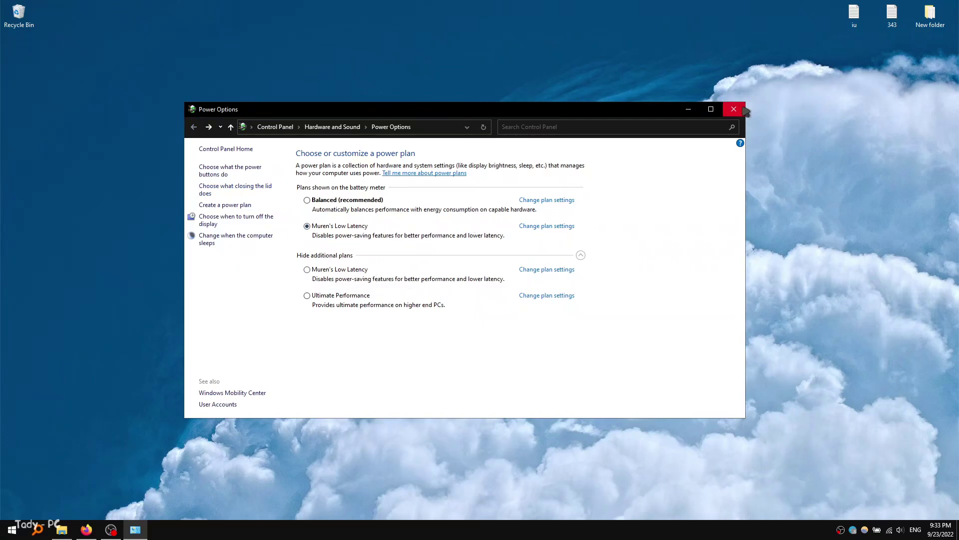
{"action": "left_click", "coordinate": [735, 108]}
{"action": "left_click", "coordinate": [270, 163]}
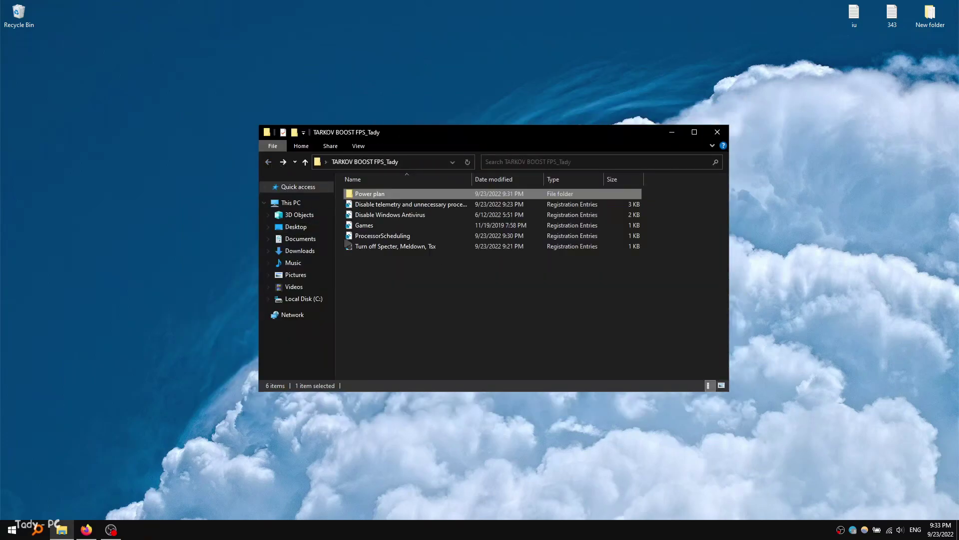
{"action": "left_click", "coordinate": [718, 132]}
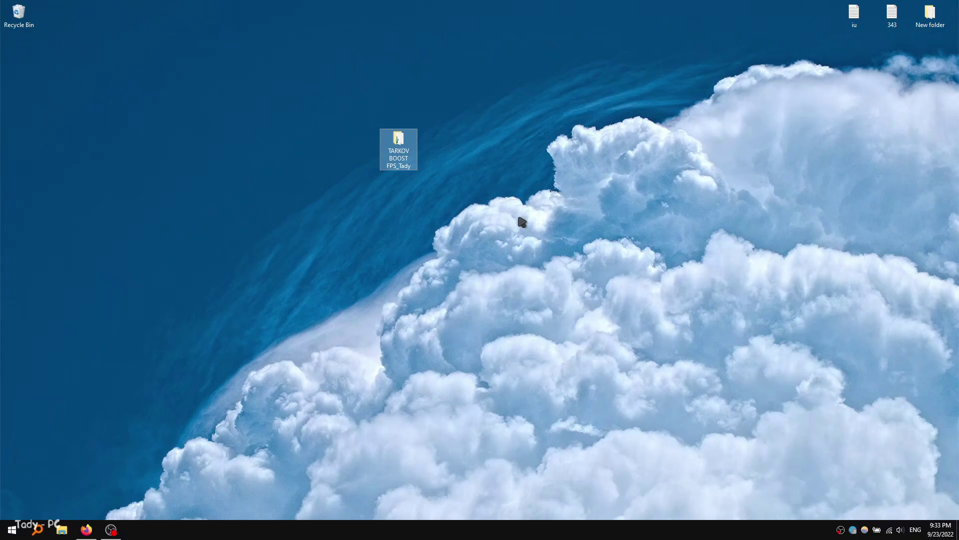
Switch to Windows Settings and open the System category's Display page
{"action": "key", "text": "super+x"}
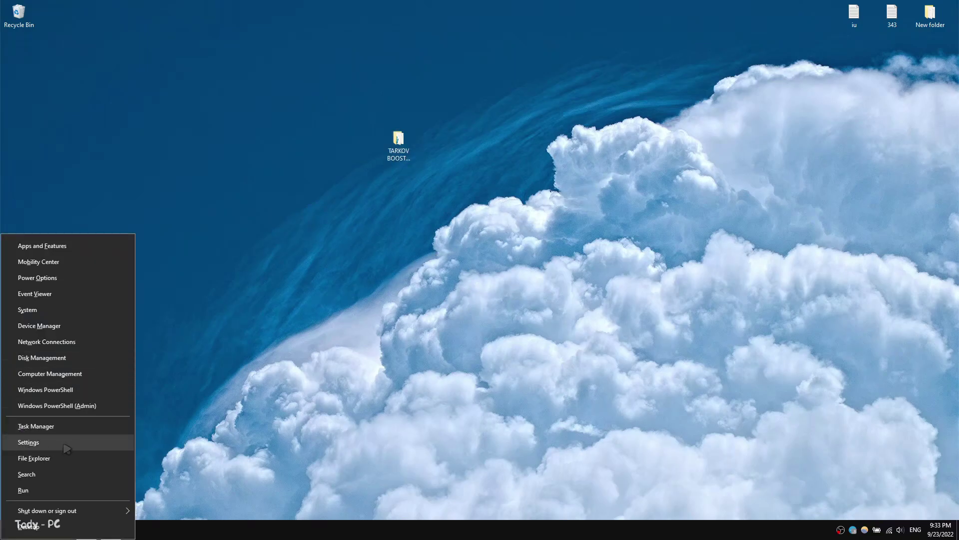
{"action": "left_click", "coordinate": [29, 442]}
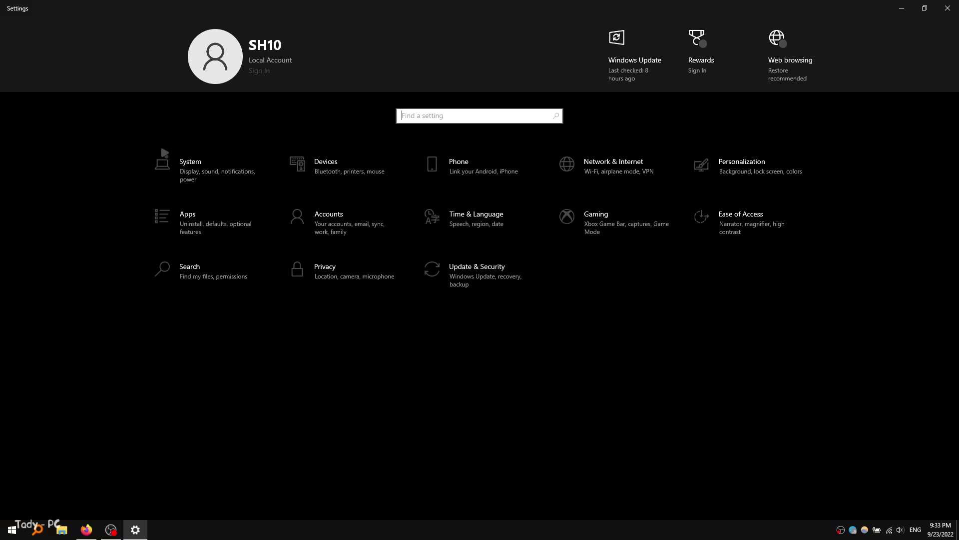
{"action": "left_click", "coordinate": [248, 182]}
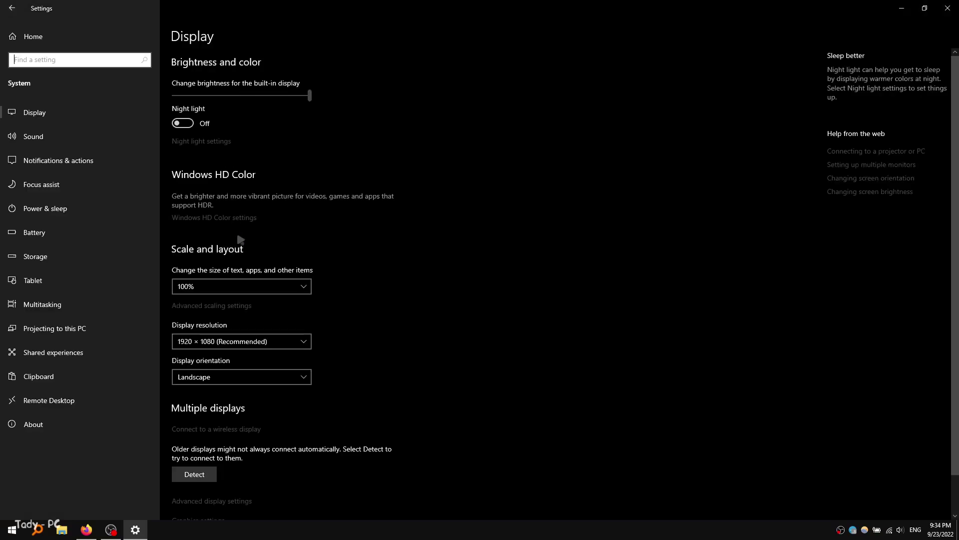
Check the advanced scaling settings on the Display page and open the Notifications & actions page
{"action": "left_click", "coordinate": [214, 306]}
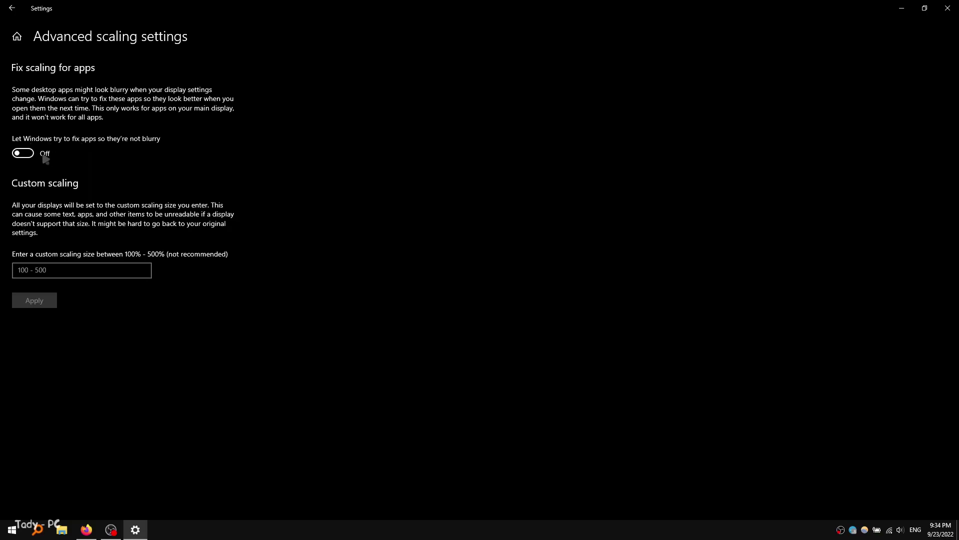
{"action": "key", "text": "alt+Left"}
{"action": "scroll", "coordinate": [225, 250], "scroll_direction": "down", "scroll_amount": 1}
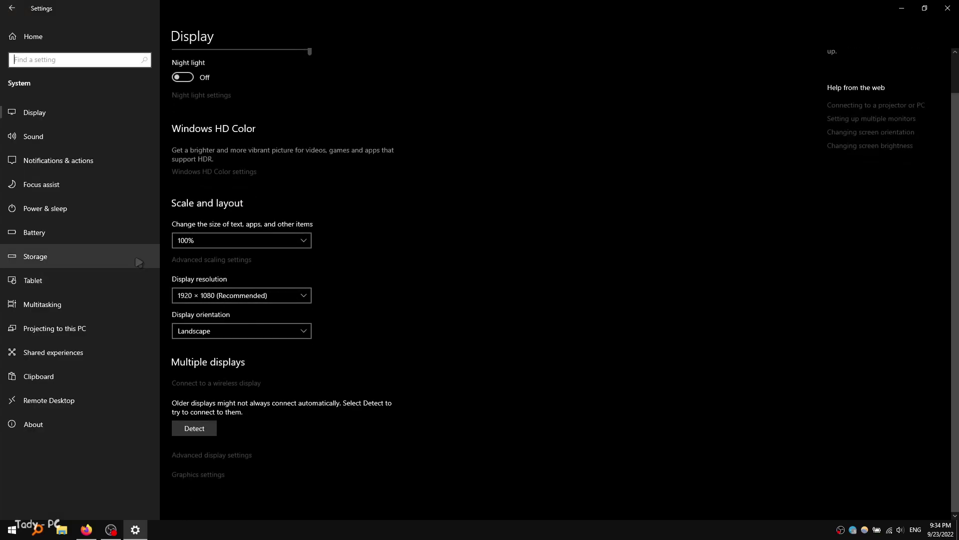
{"action": "left_click", "coordinate": [74, 168]}
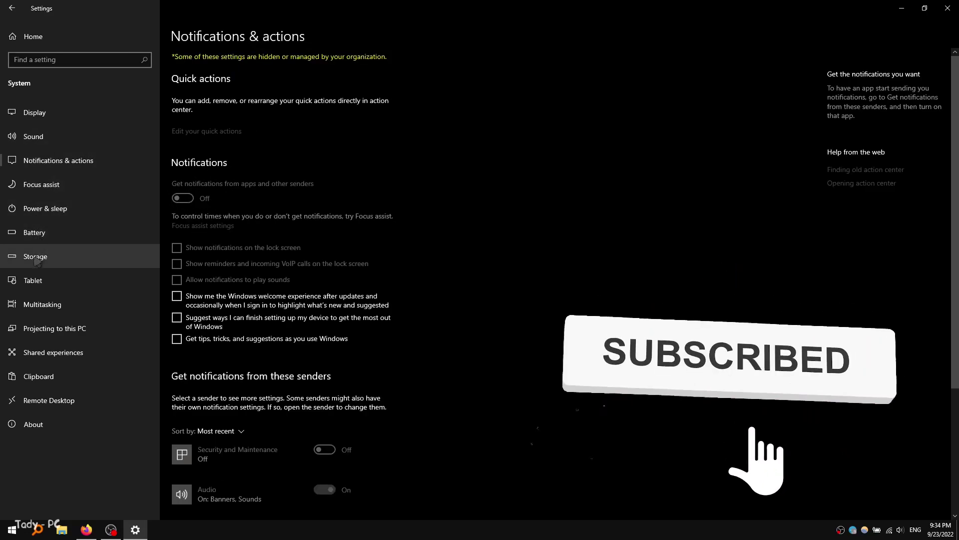
Turn off the Focus assist rule for duplicating the display and check the rule for playing a game full screen
{"action": "left_click", "coordinate": [60, 188]}
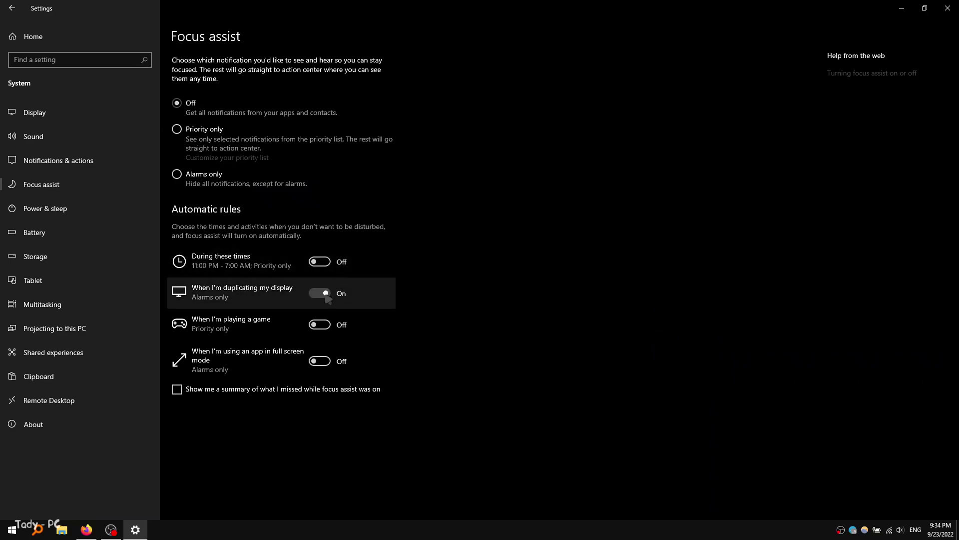
{"action": "left_click", "coordinate": [323, 325]}
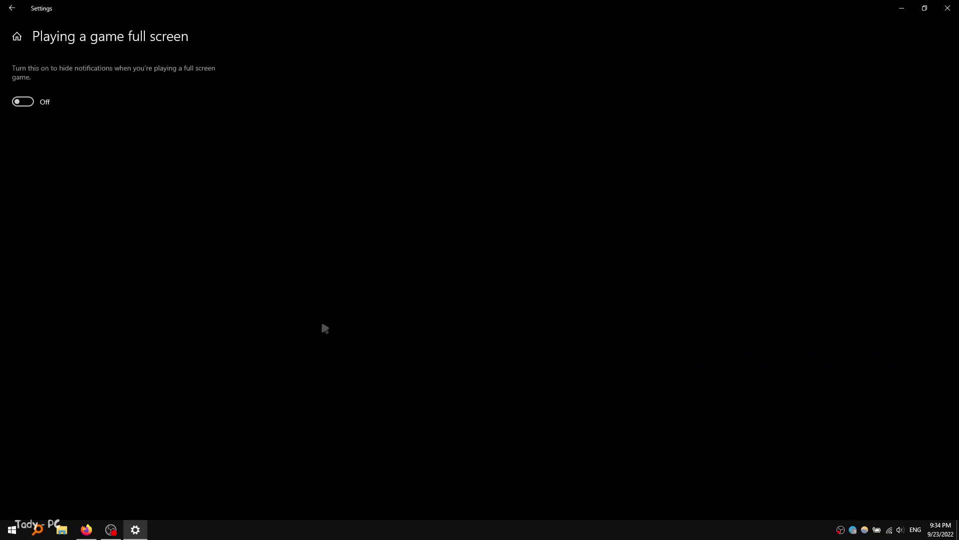
{"action": "left_click", "coordinate": [7, 7]}
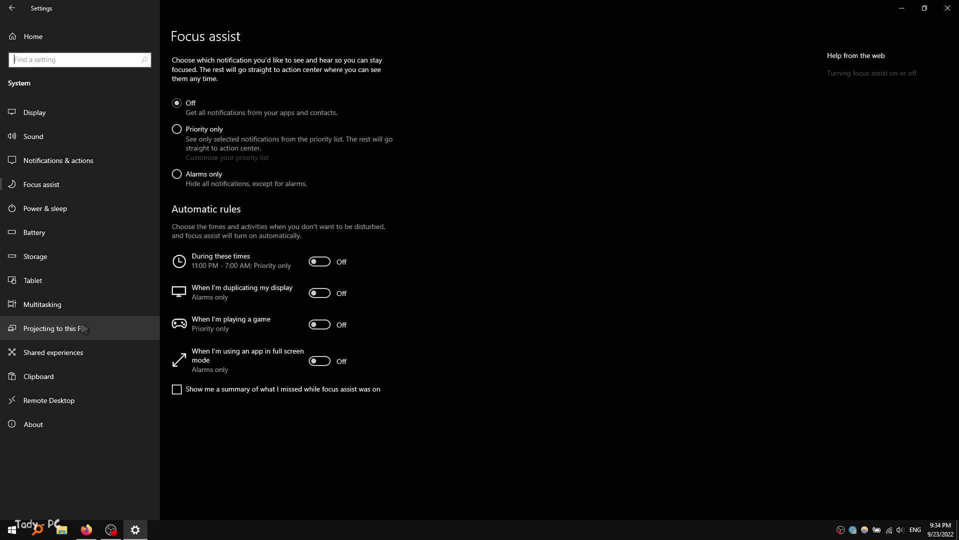
{"action": "left_click", "coordinate": [5, 6]}
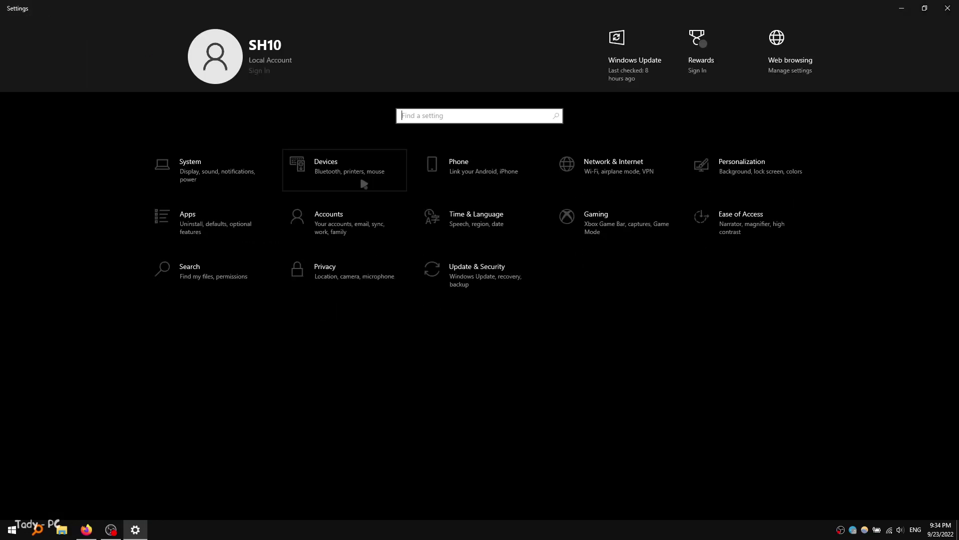
Review the Typing page, Typing insights and USB notification option in the Devices category
{"action": "left_click", "coordinate": [335, 181]}
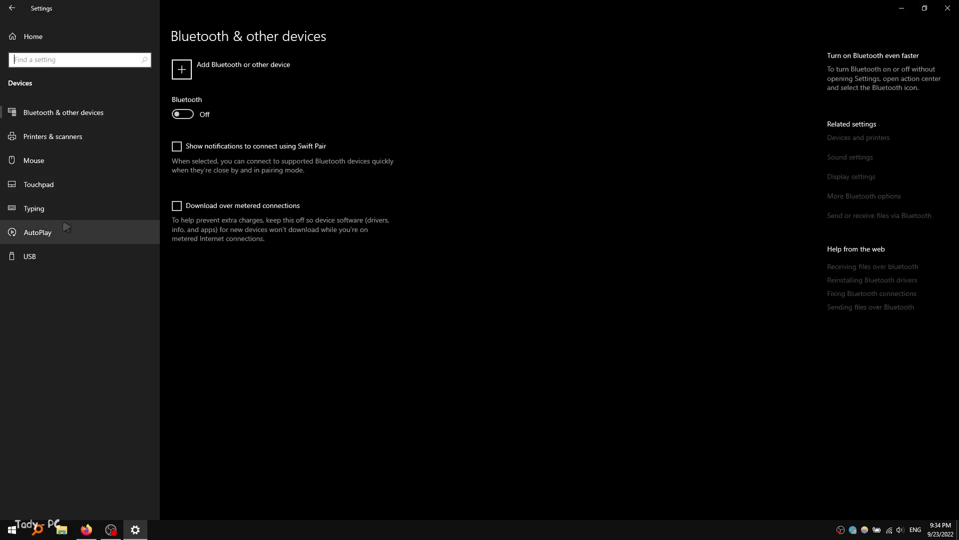
{"action": "left_click", "coordinate": [69, 208]}
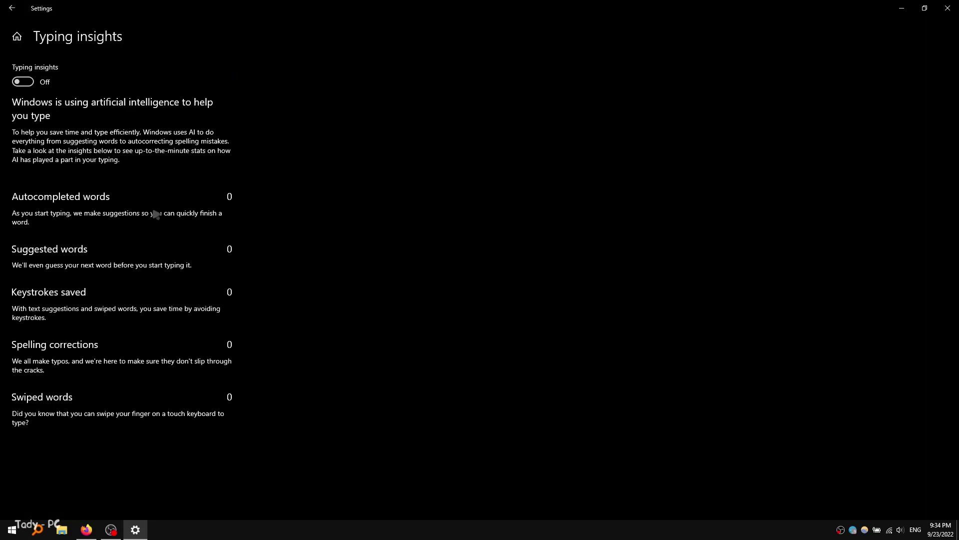
{"action": "left_click", "coordinate": [4, 7]}
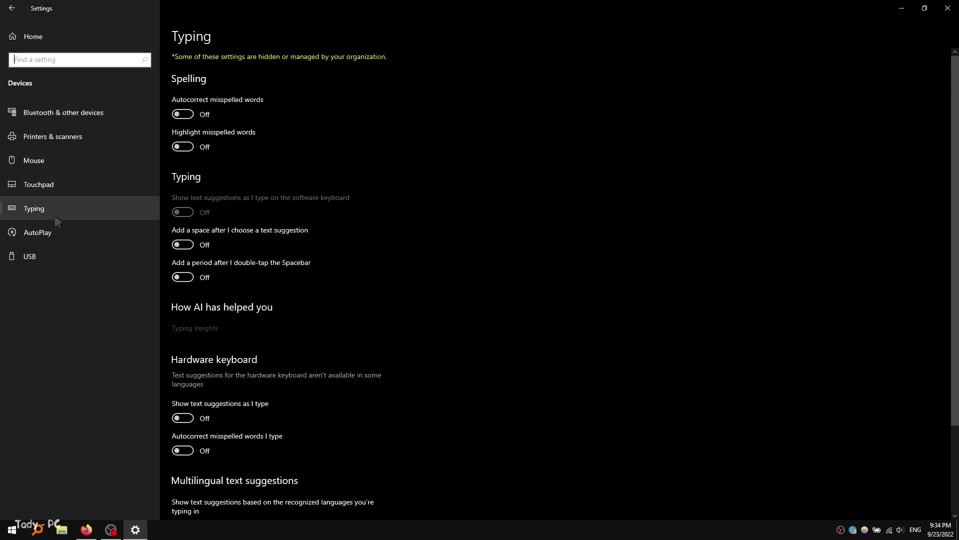
{"action": "left_click", "coordinate": [59, 260]}
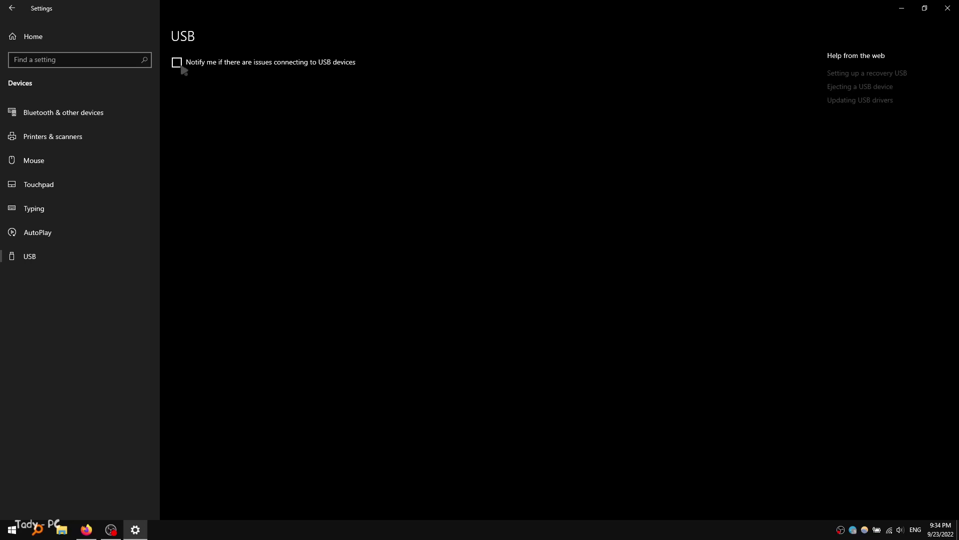
{"action": "left_click", "coordinate": [4, 7]}
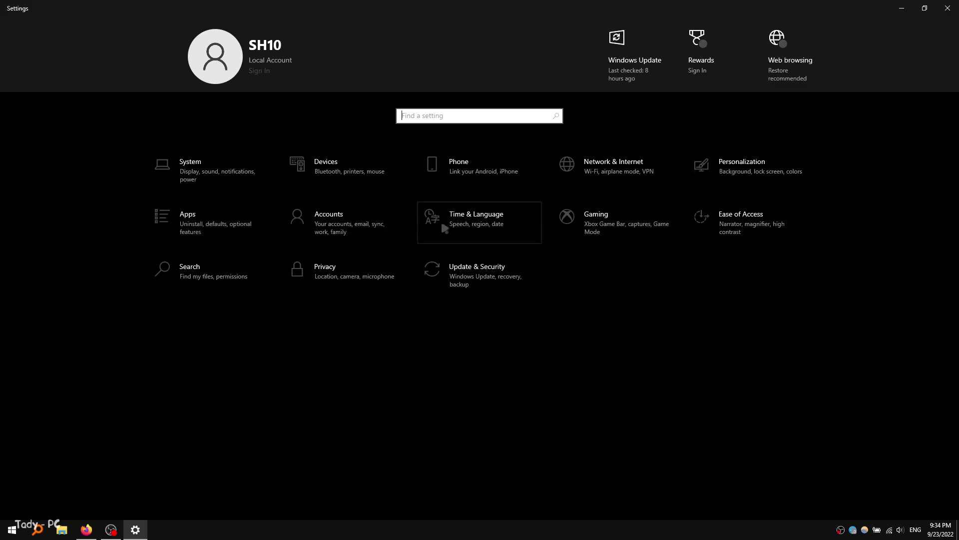
Turn off Xbox Game Bar in the Gaming category and check the Game Mode page
{"action": "left_click", "coordinate": [600, 225]}
{"action": "left_click", "coordinate": [188, 119]}
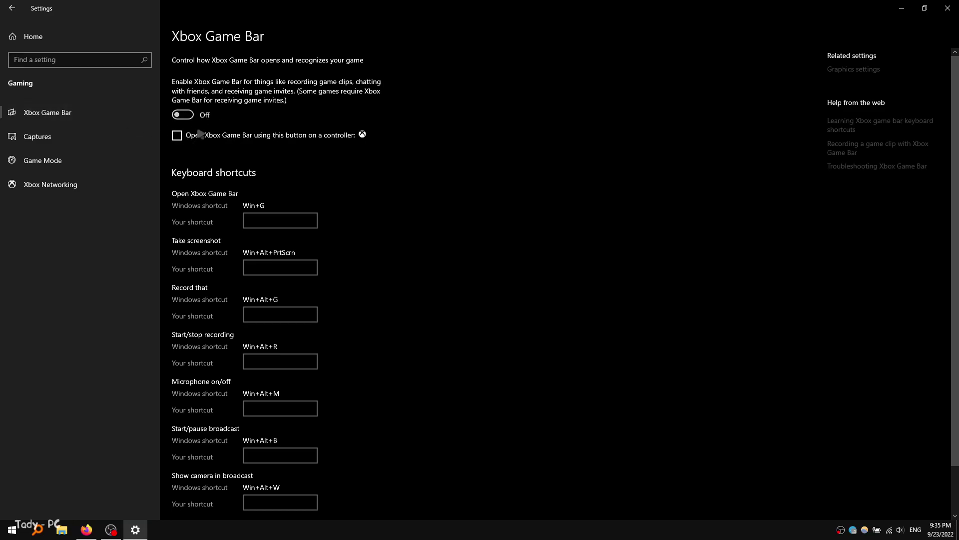
{"action": "scroll", "coordinate": [199, 207], "scroll_direction": "down", "scroll_amount": 2}
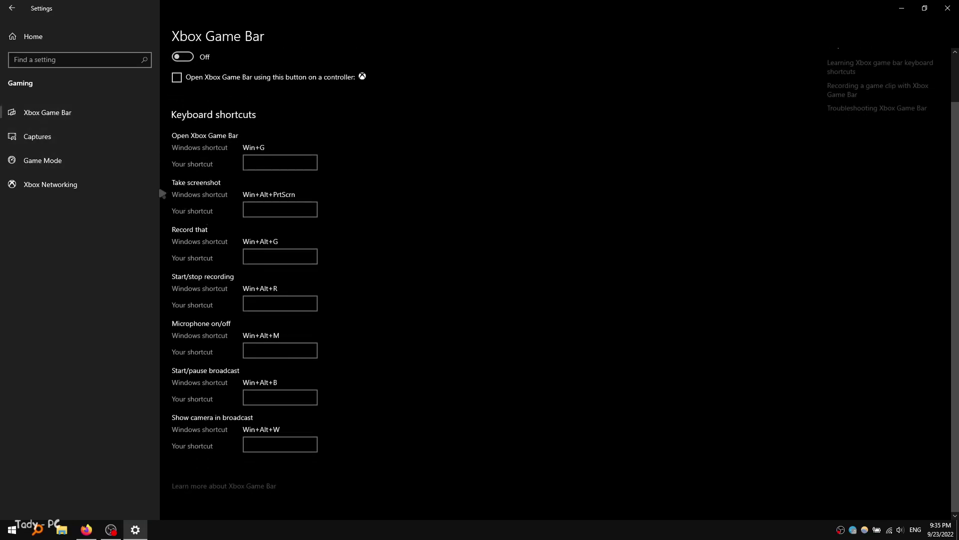
{"action": "left_click", "coordinate": [68, 164]}
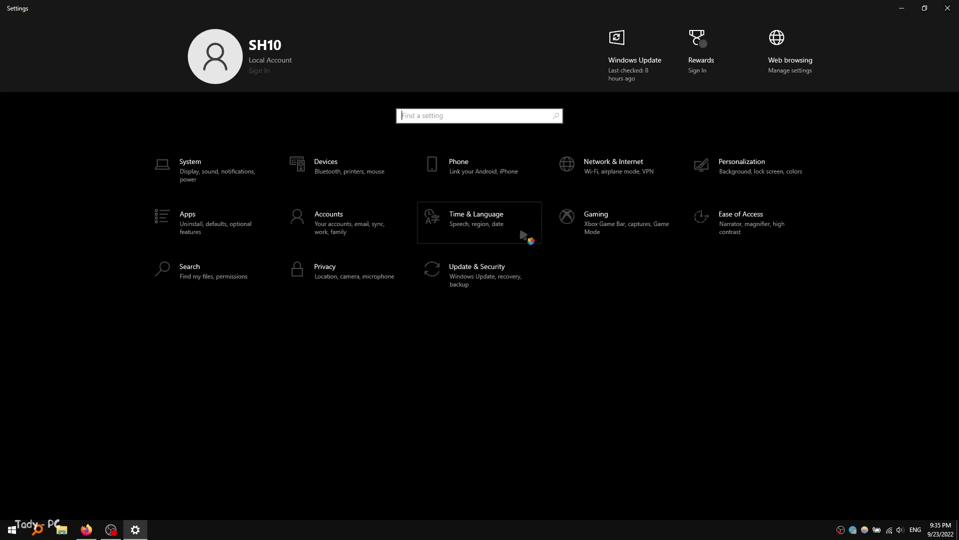
{"action": "left_click", "coordinate": [52, 36]}
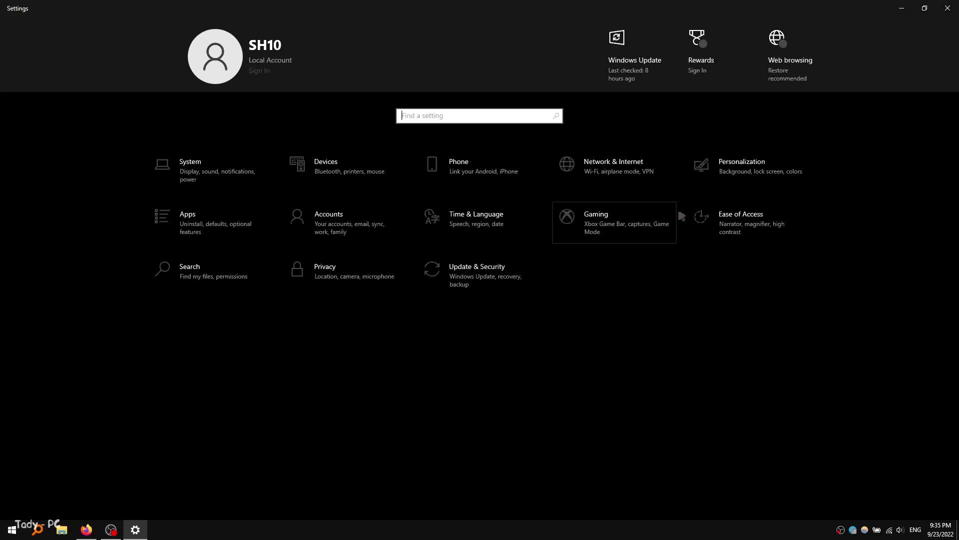
Check the animation, transparency and scroll bar options on the Ease of Access Display page
{"action": "left_click", "coordinate": [700, 218]}
{"action": "scroll", "coordinate": [249, 324], "scroll_direction": "down", "scroll_amount": 3}
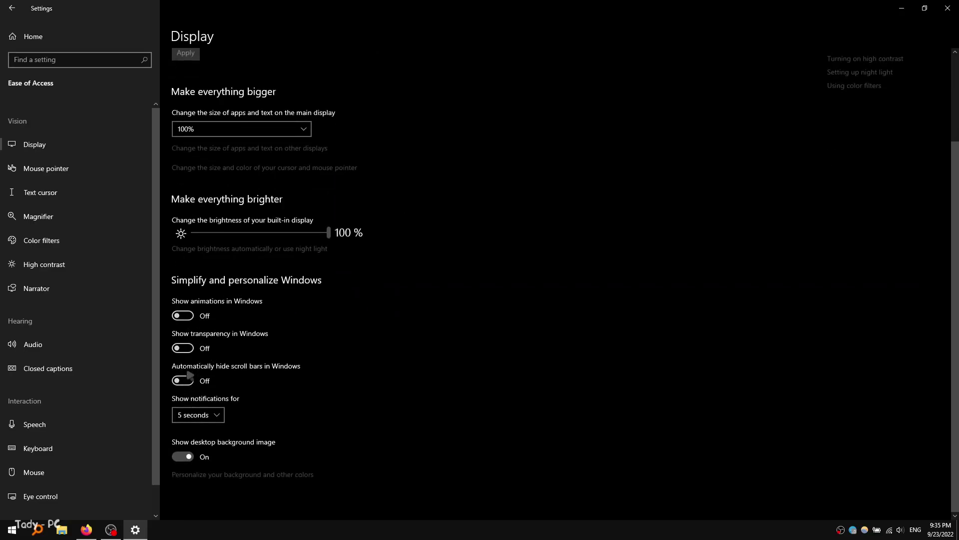
{"action": "left_click", "coordinate": [11, 6]}
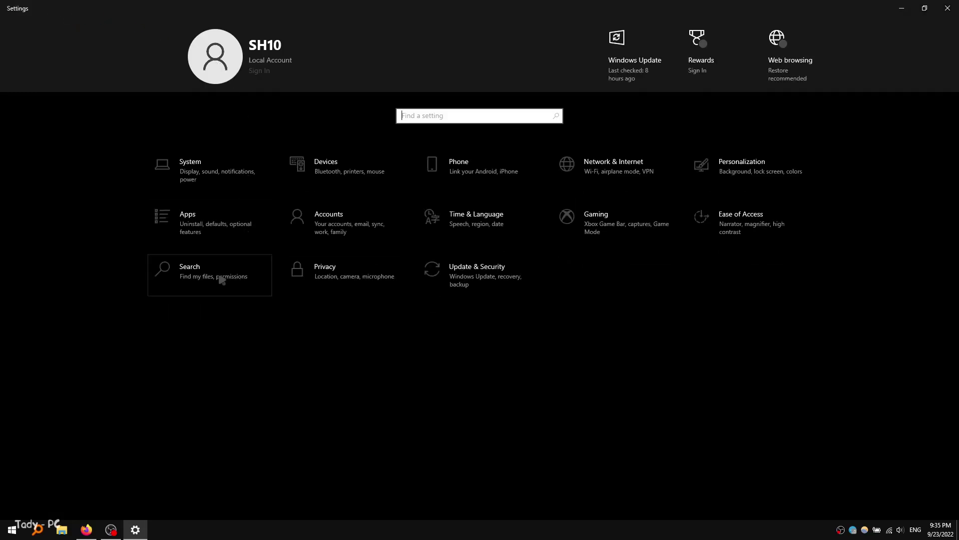
Set SafeSearch to Off under the Search permissions and review the cloud content search and history options
{"action": "left_click", "coordinate": [218, 272]}
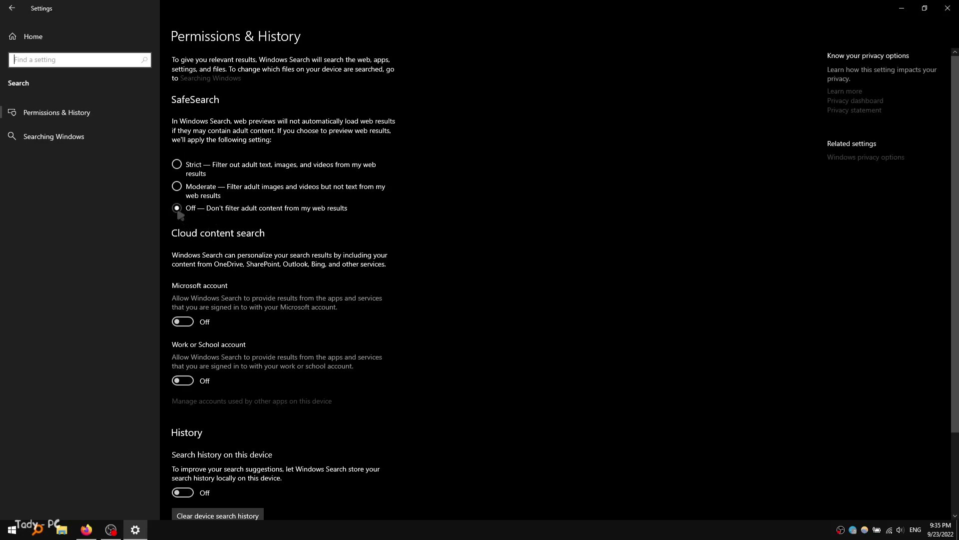
{"action": "left_click", "coordinate": [178, 209]}
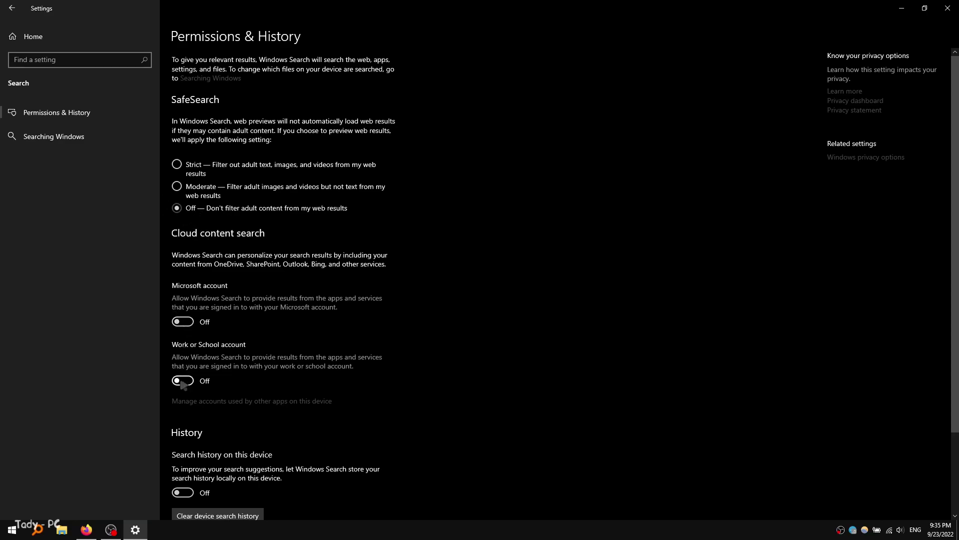
{"action": "scroll", "coordinate": [187, 385], "scroll_direction": "down", "scroll_amount": 3}
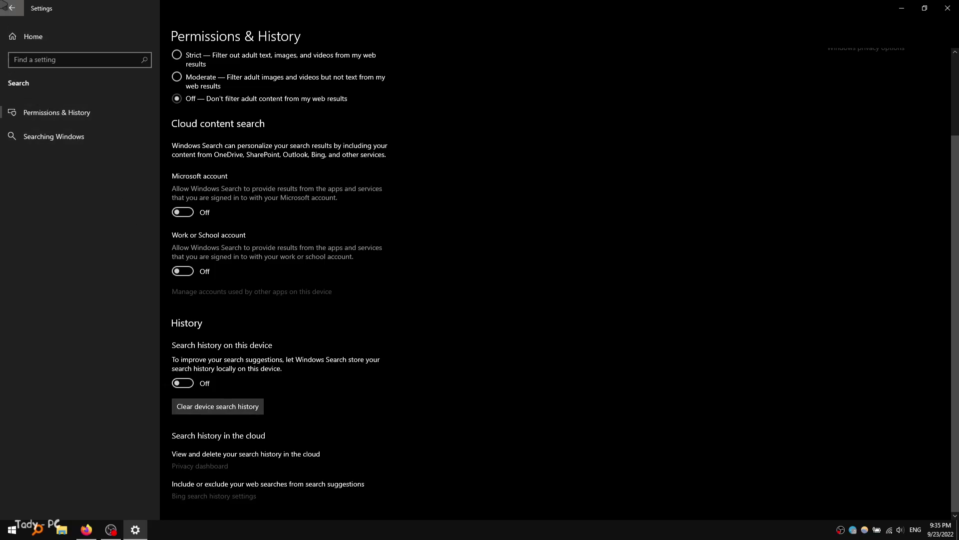
{"action": "left_click", "coordinate": [12, 8]}
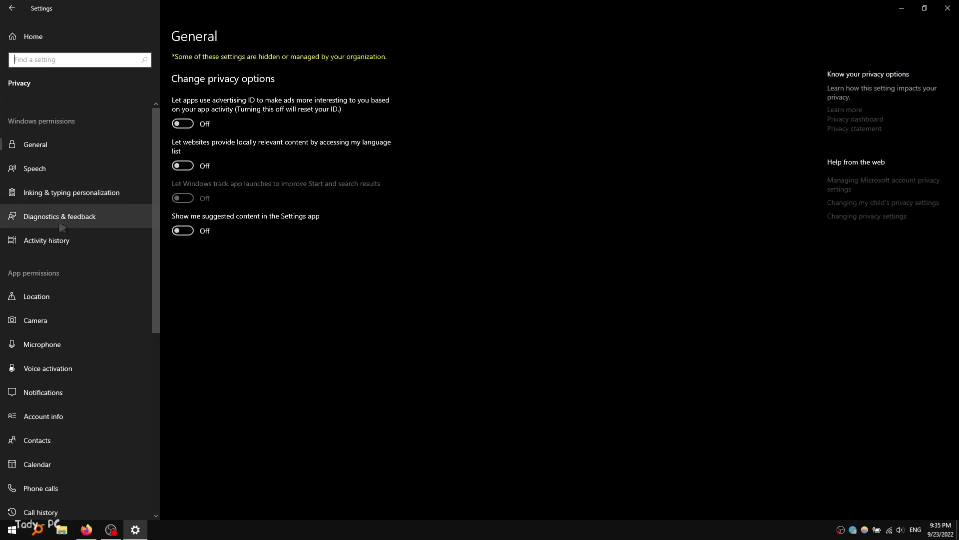
Review the Privacy app permissions, including Background apps, Other devices, Calendar, Phone calls and Voice activation
{"action": "scroll", "coordinate": [63, 310], "scroll_direction": "down", "scroll_amount": 6}
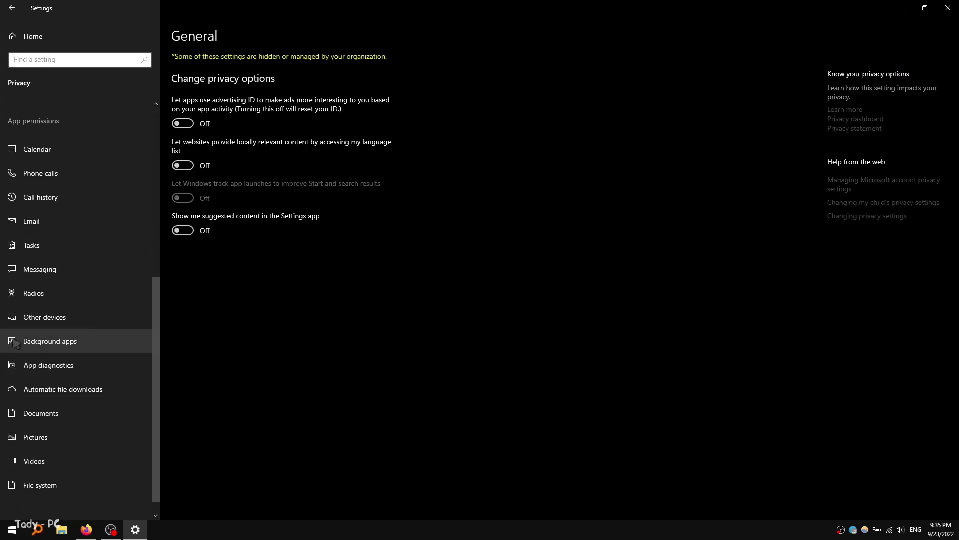
{"action": "left_click", "coordinate": [95, 342]}
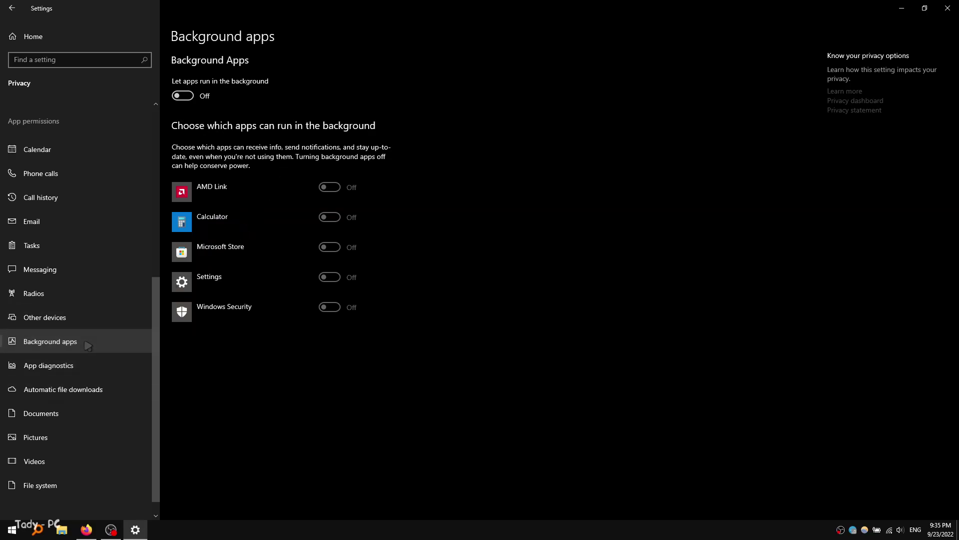
{"action": "left_click", "coordinate": [84, 323]}
{"action": "scroll", "coordinate": [79, 303], "scroll_direction": "up", "scroll_amount": 2}
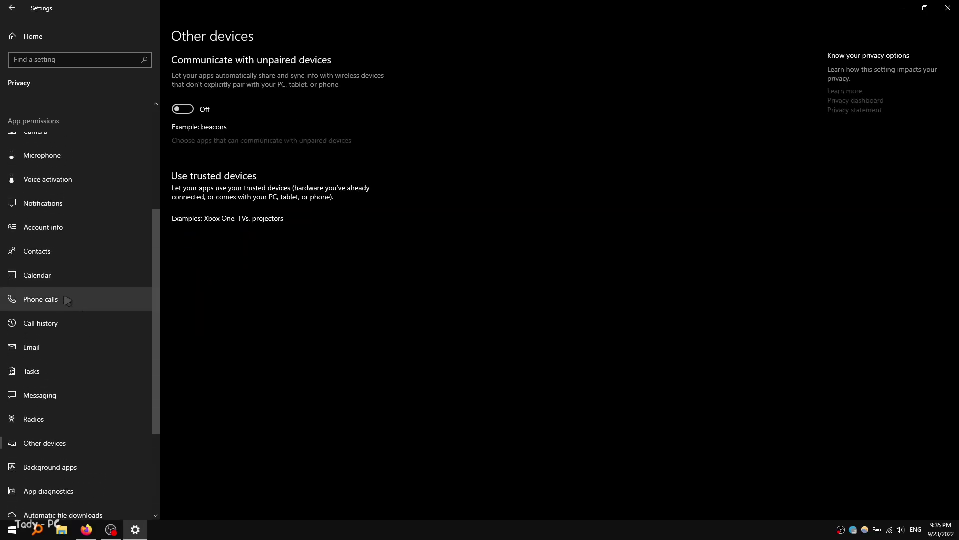
{"action": "scroll", "coordinate": [64, 296], "scroll_direction": "up", "scroll_amount": 1}
{"action": "left_click", "coordinate": [50, 339]}
{"action": "left_click", "coordinate": [55, 363]}
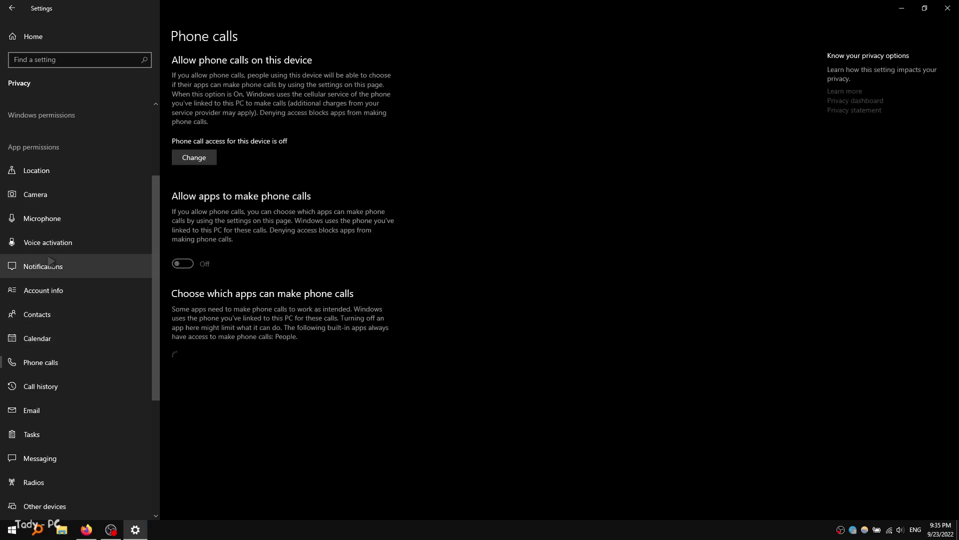
{"action": "left_click", "coordinate": [65, 243]}
{"action": "left_click", "coordinate": [11, 8]}
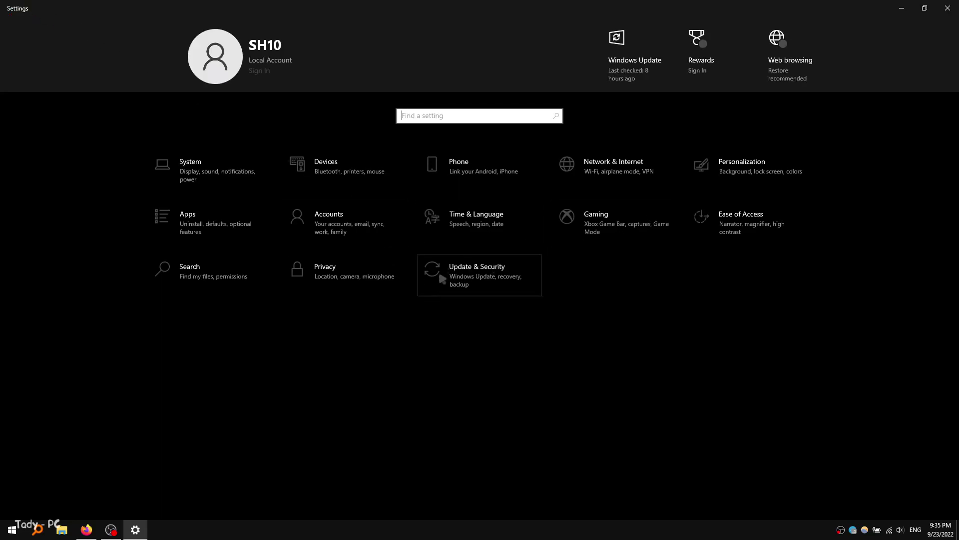
Check the Delivery Optimization option for downloads from other PCs in Update & Security and return to Windows Update
{"action": "left_click", "coordinate": [490, 281]}
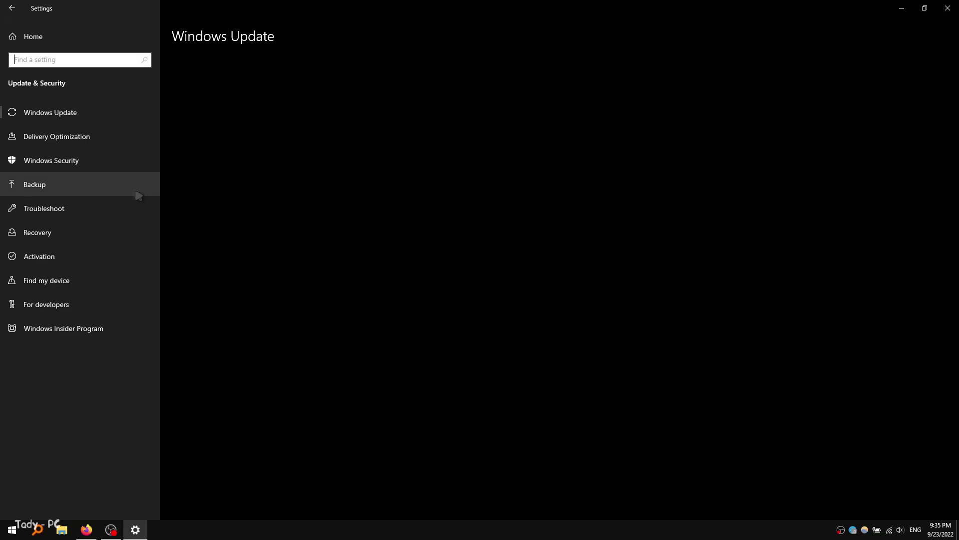
{"action": "left_click", "coordinate": [68, 145]}
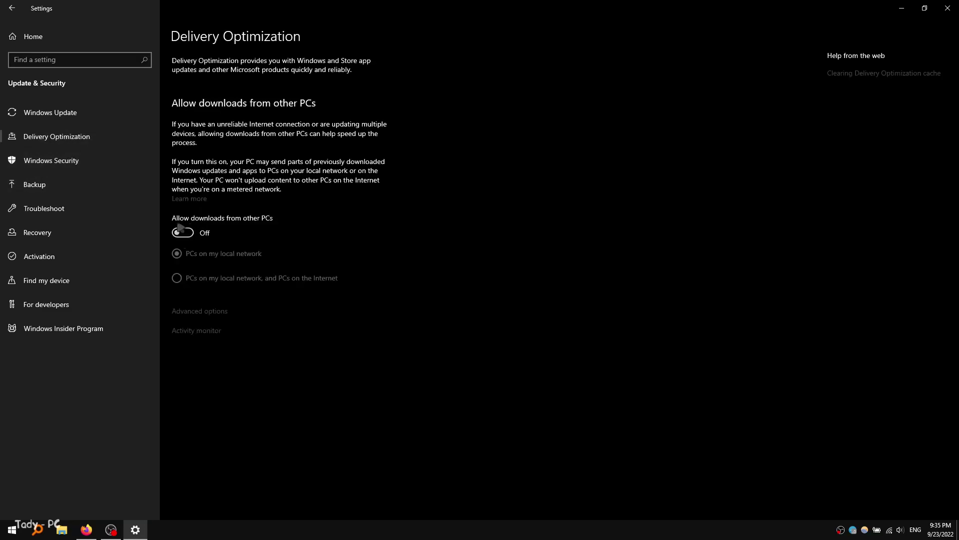
{"action": "left_click", "coordinate": [107, 112]}
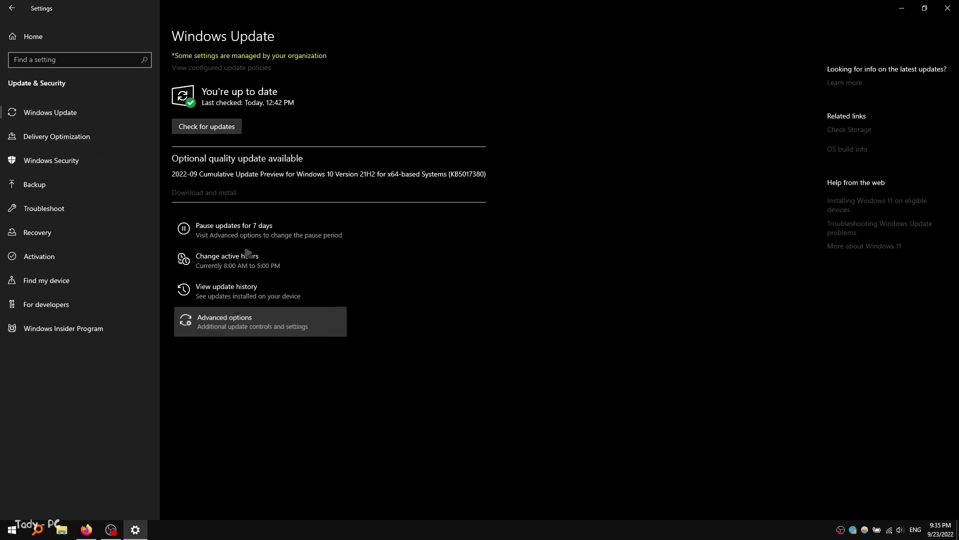
Pause Windows updates until Friday, October 28, 2022 in the advanced update options and close Settings
{"action": "left_click", "coordinate": [237, 320]}
{"action": "left_click", "coordinate": [30, 359]}
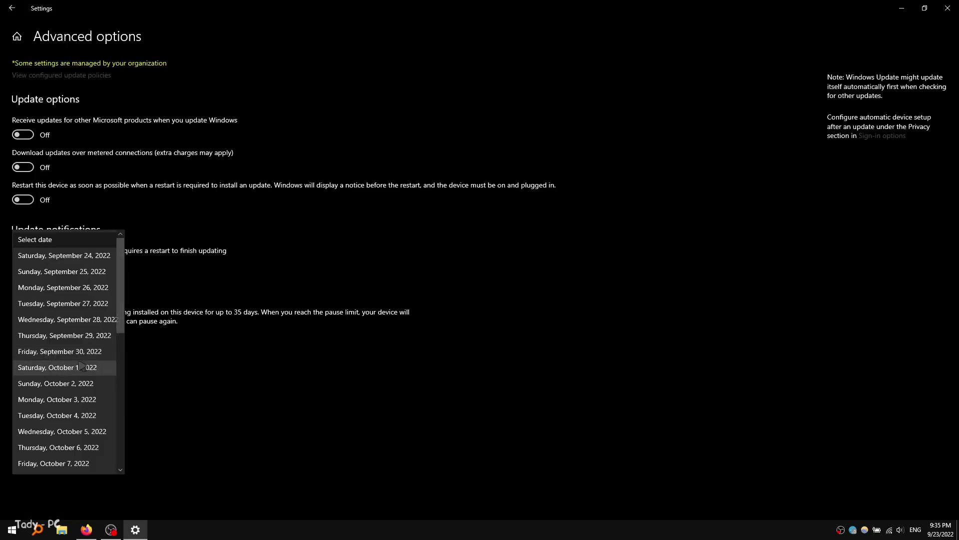
{"action": "scroll", "coordinate": [83, 395], "scroll_direction": "down", "scroll_amount": 7}
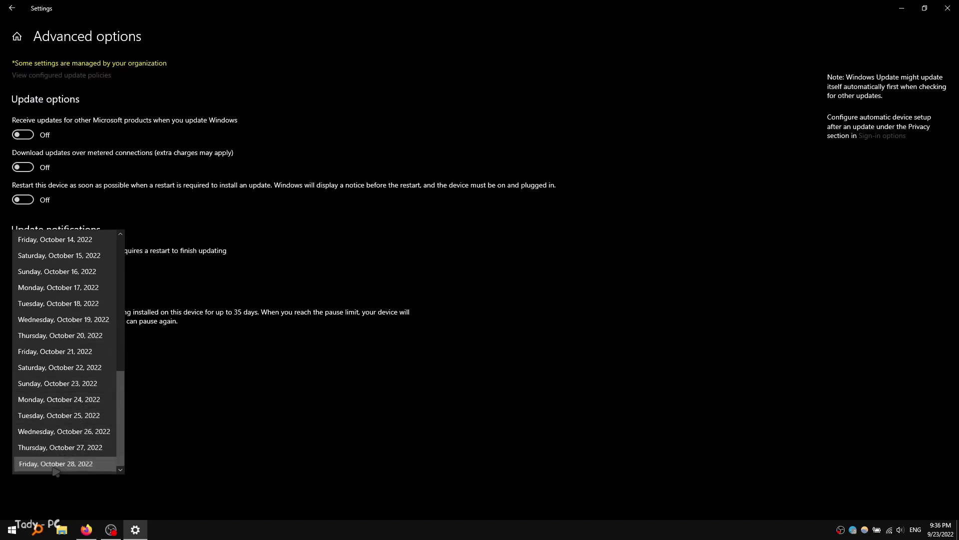
{"action": "left_click", "coordinate": [75, 463]}
{"action": "left_click", "coordinate": [10, 8]}
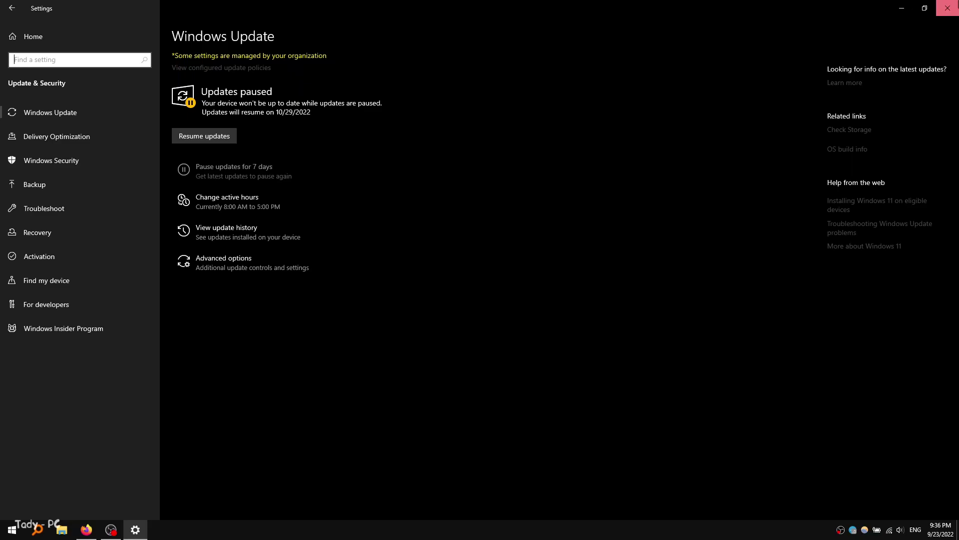
{"action": "left_click", "coordinate": [948, 8]}
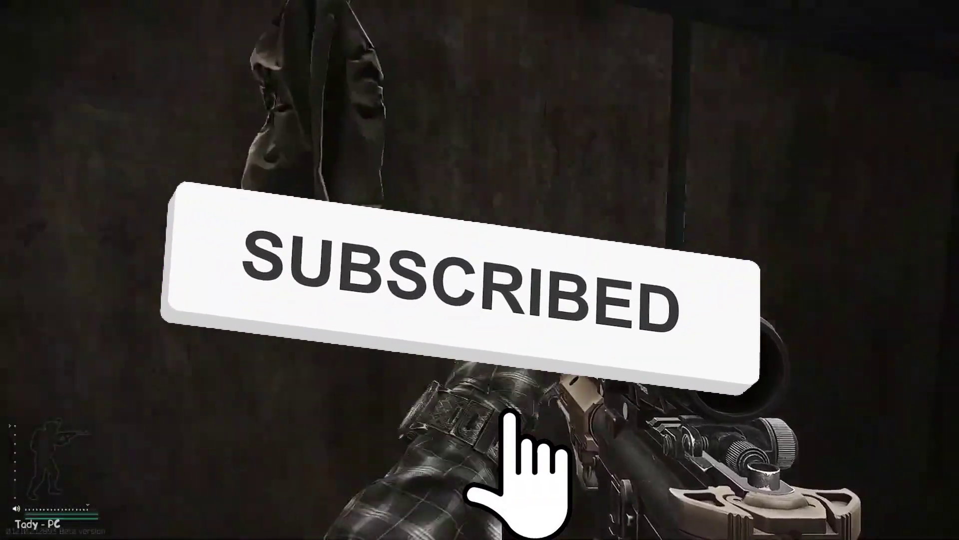
{"action": "key", "text": "f"}
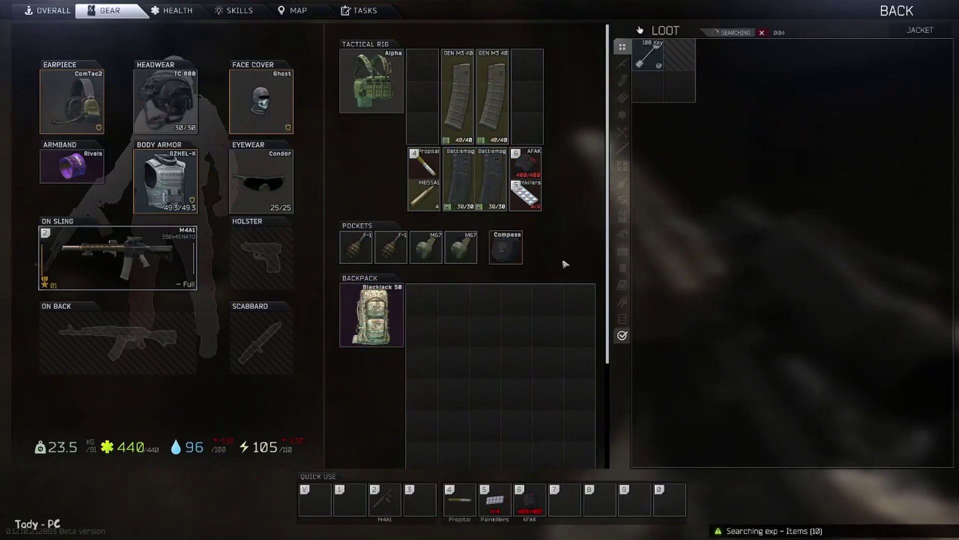
{"action": "key", "text": "Tab"}
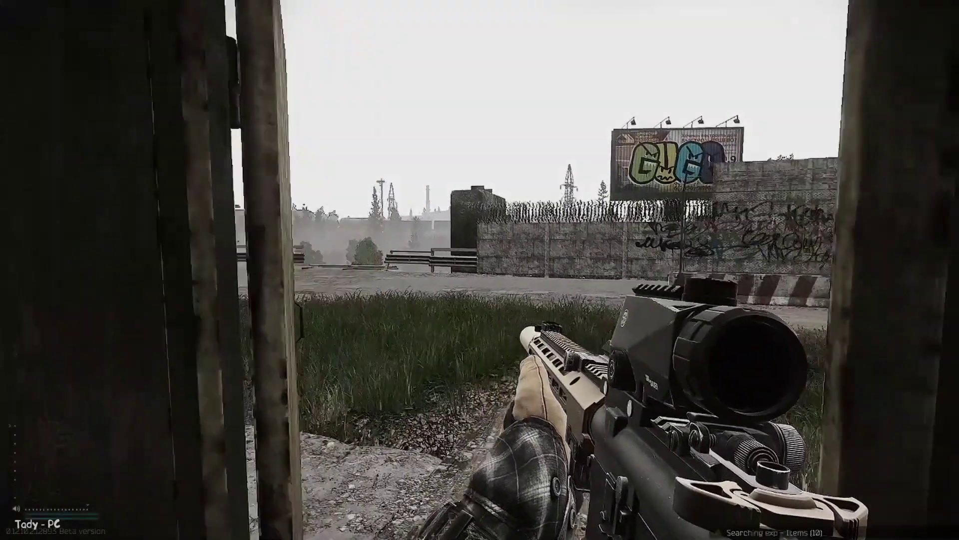